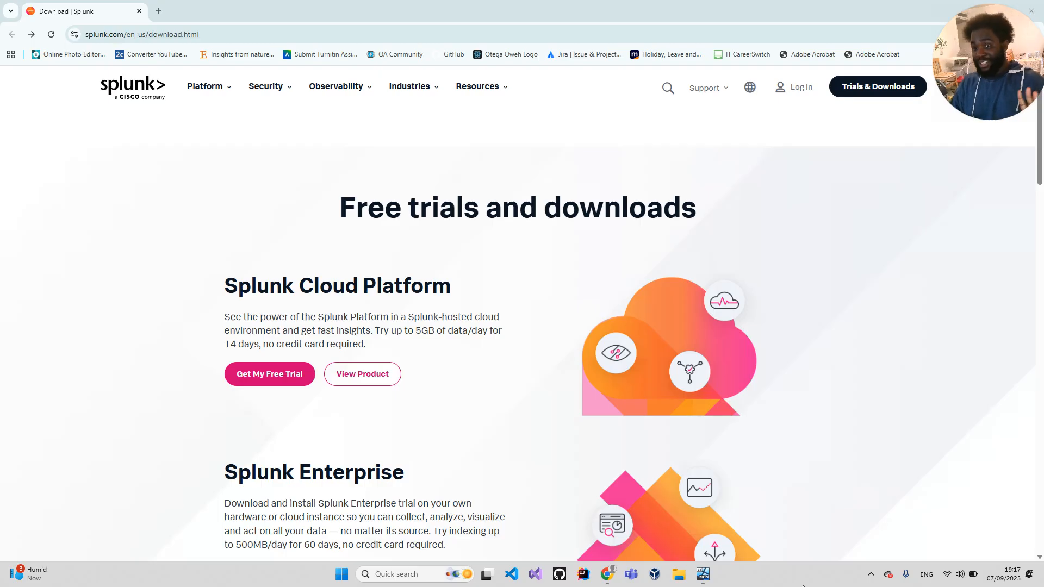
# Open the Splunk Enterprise free trial page from the downloads list and review its account sign-up form.
pyautogui.moveTo(697, 573)
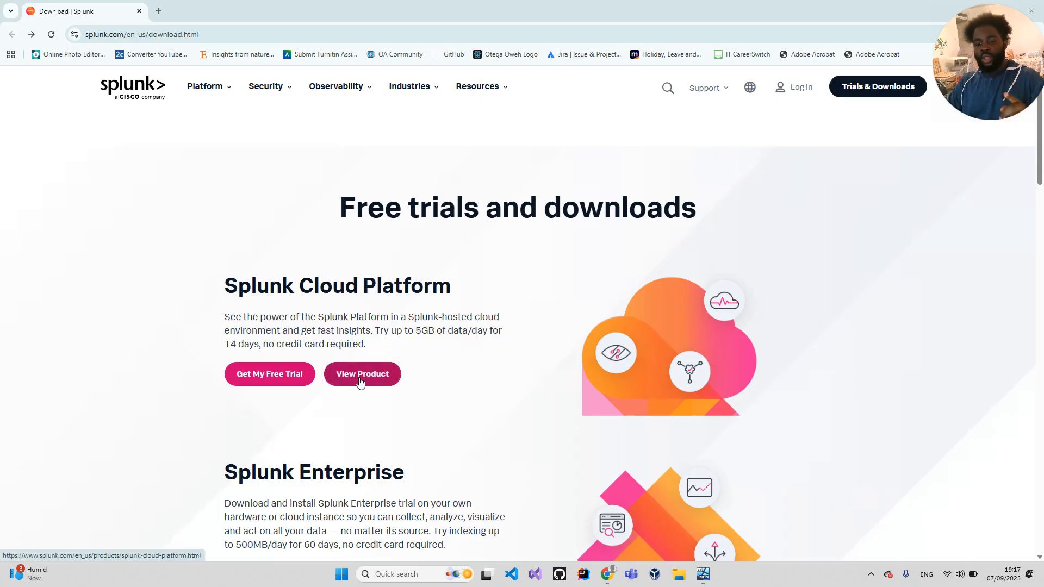
pyautogui.scroll(-1, 349, 439)
pyautogui.scroll(-1, 348, 440)
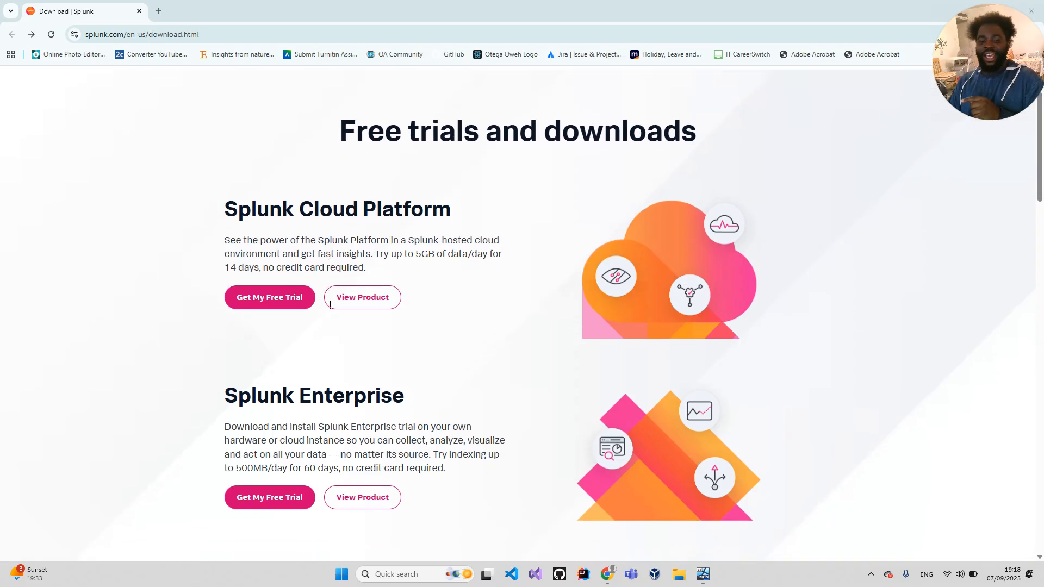
pyautogui.scroll(-7, 276, 310)
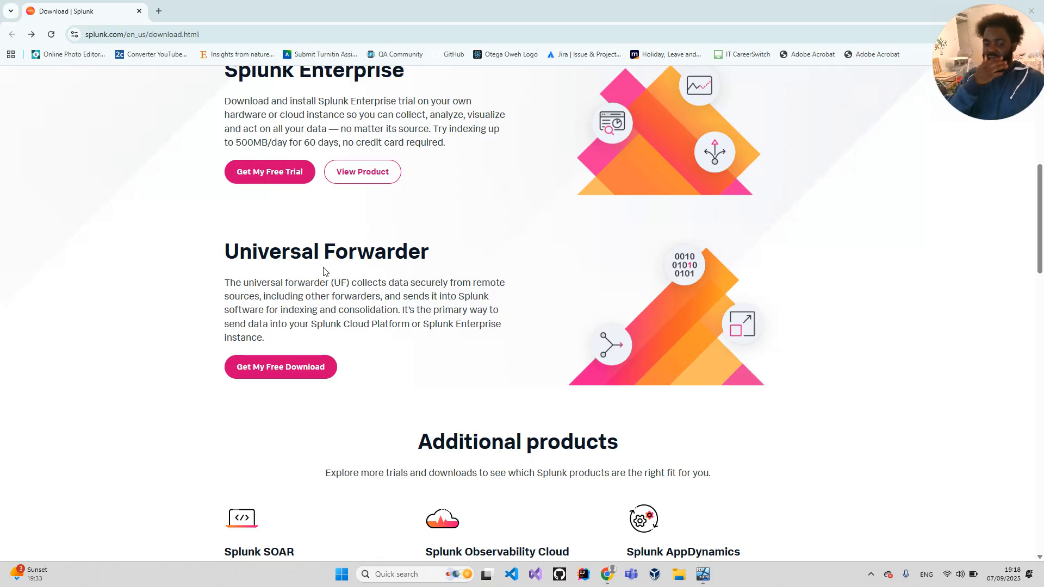
pyautogui.scroll(1, 324, 271)
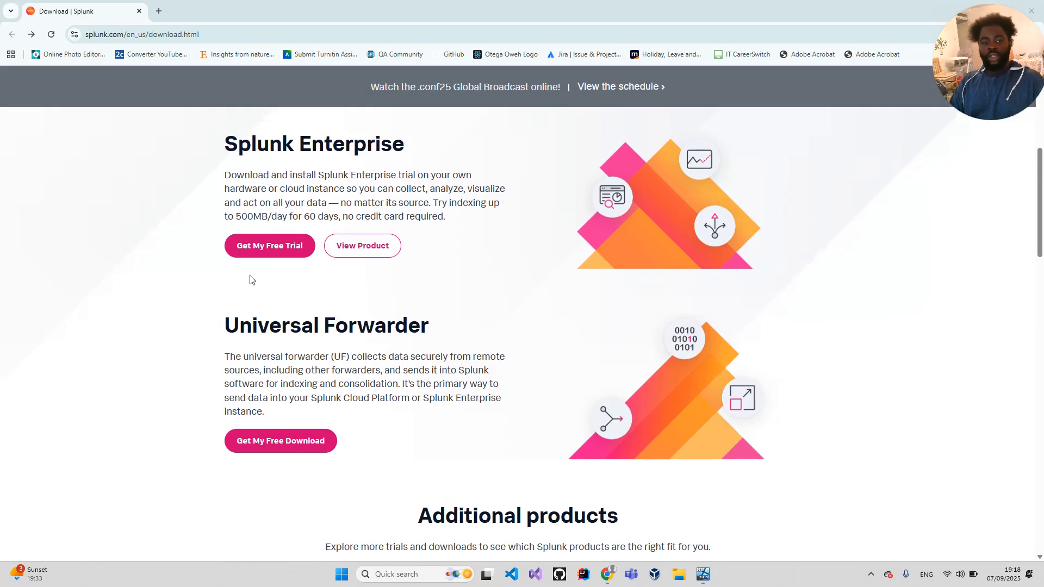
pyautogui.click(261, 248)
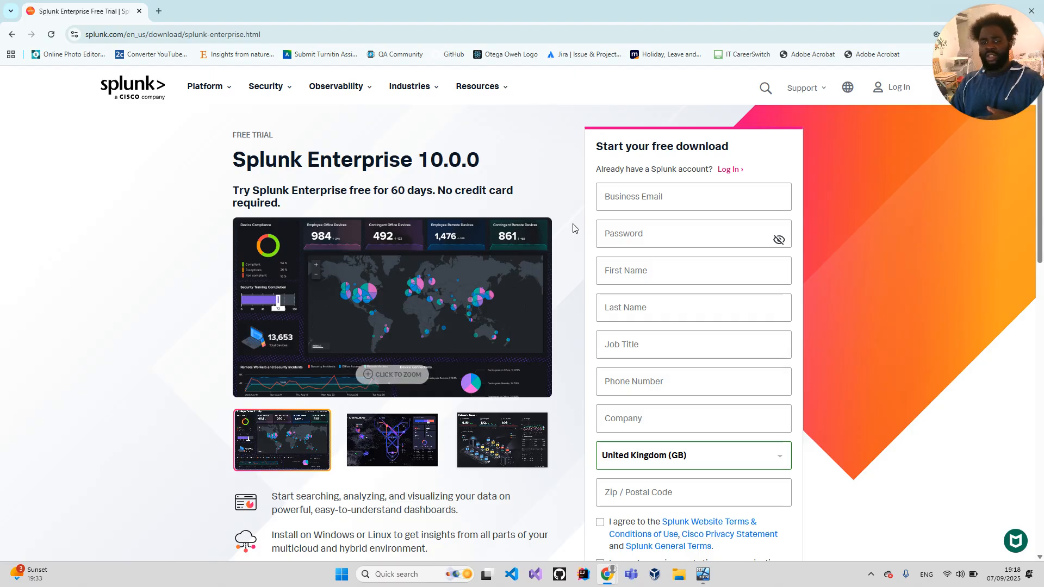
pyautogui.scroll(-4, 620, 438)
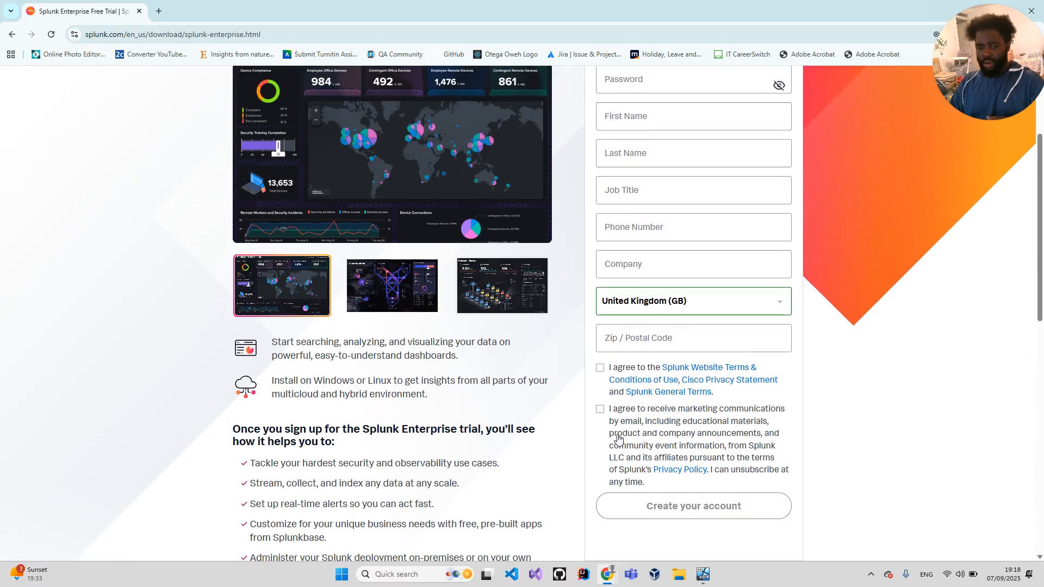
pyautogui.scroll(-1, 618, 439)
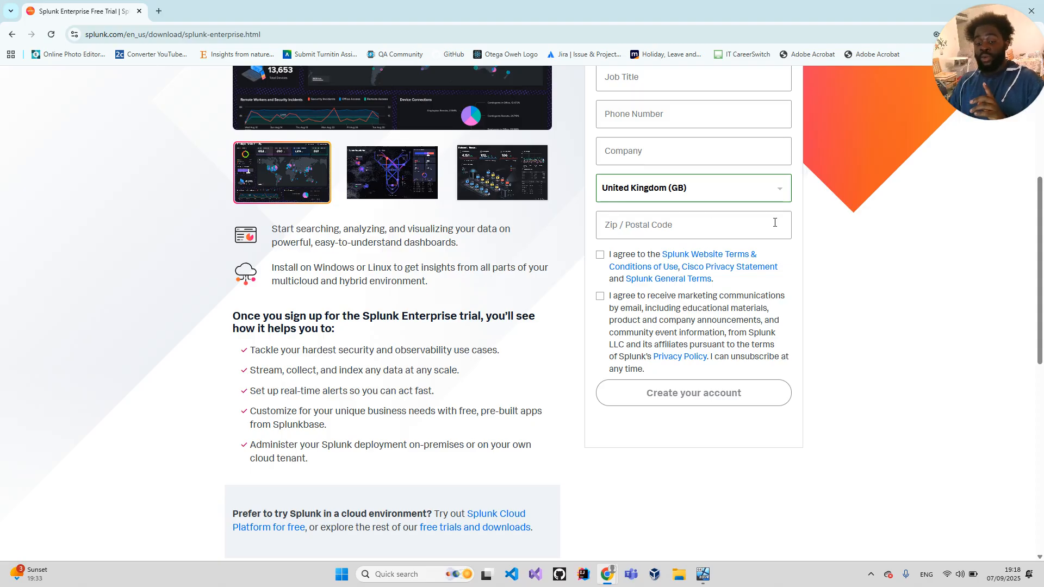
# Switch to VirtualBox and check the SOC machine's shared clipboard and drag-and-drop settings.
pyautogui.moveTo(702, 577)
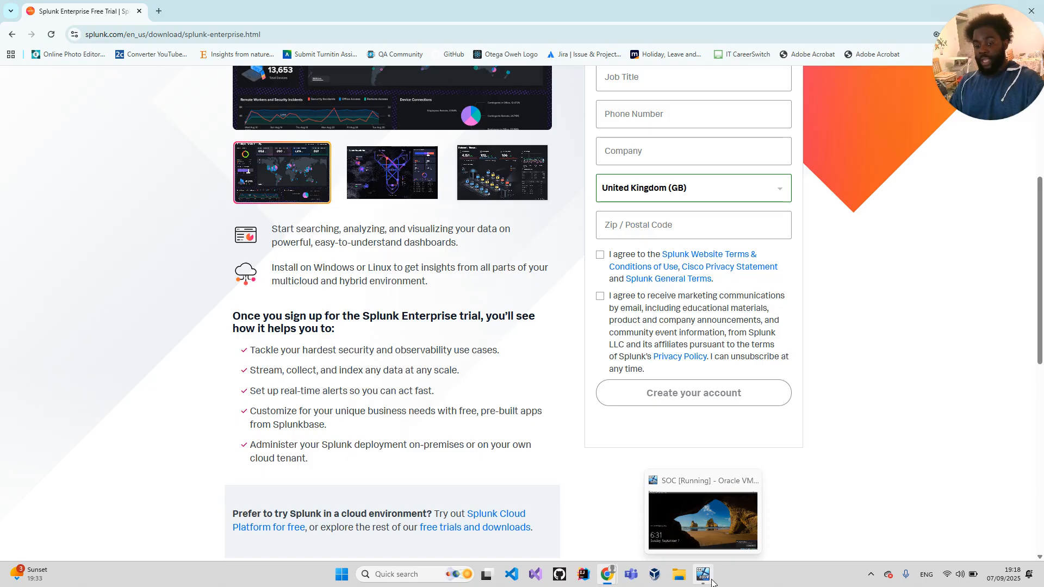
pyautogui.click(720, 528)
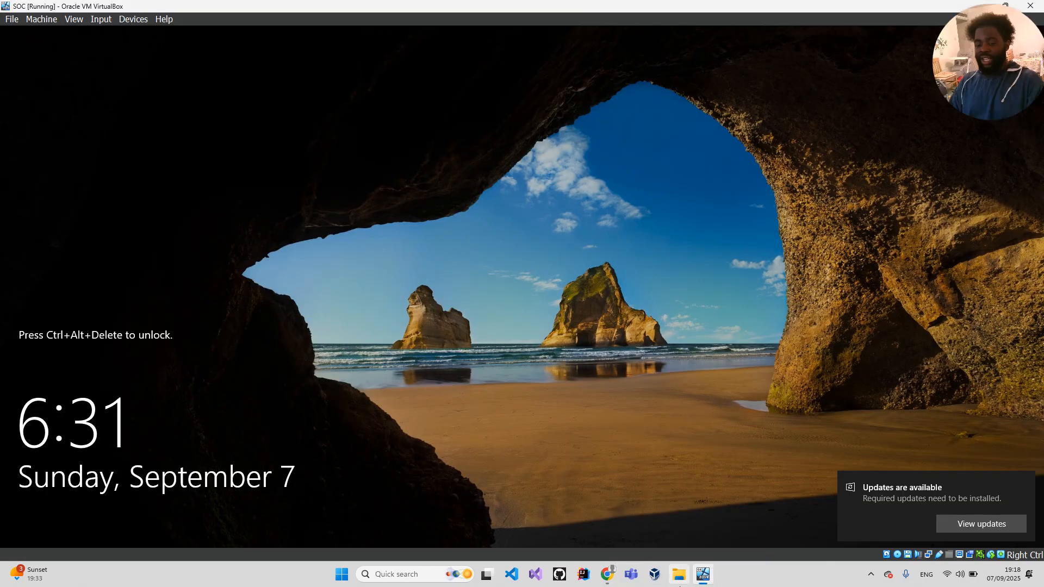
pyautogui.click(657, 575)
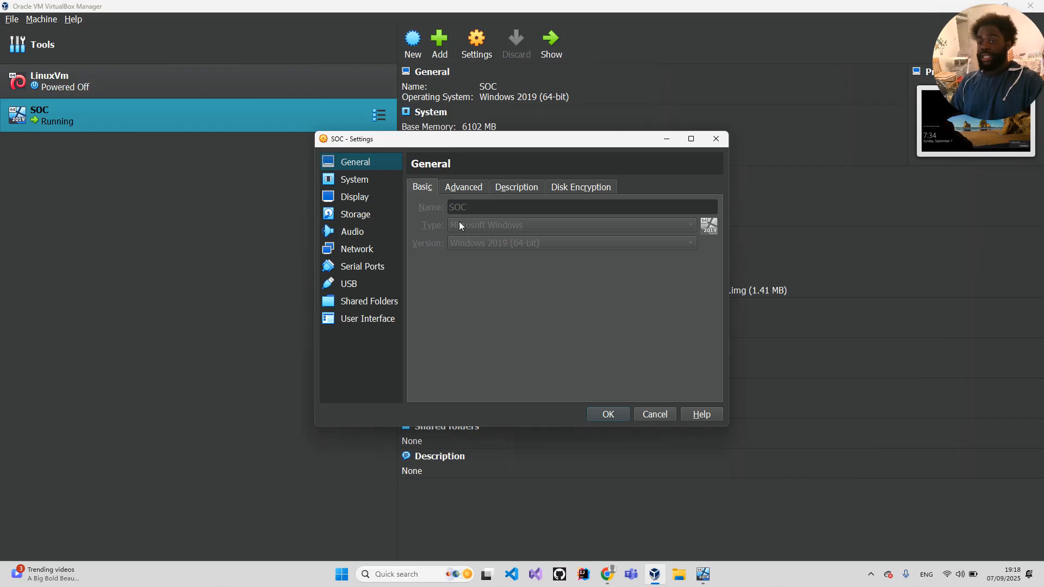
pyautogui.click(460, 188)
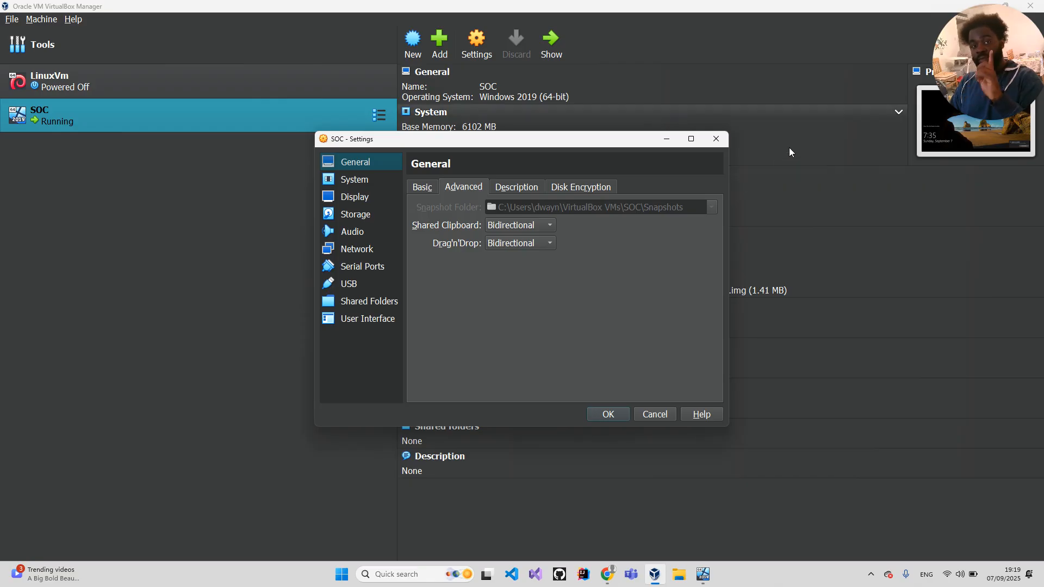
pyautogui.click(716, 140)
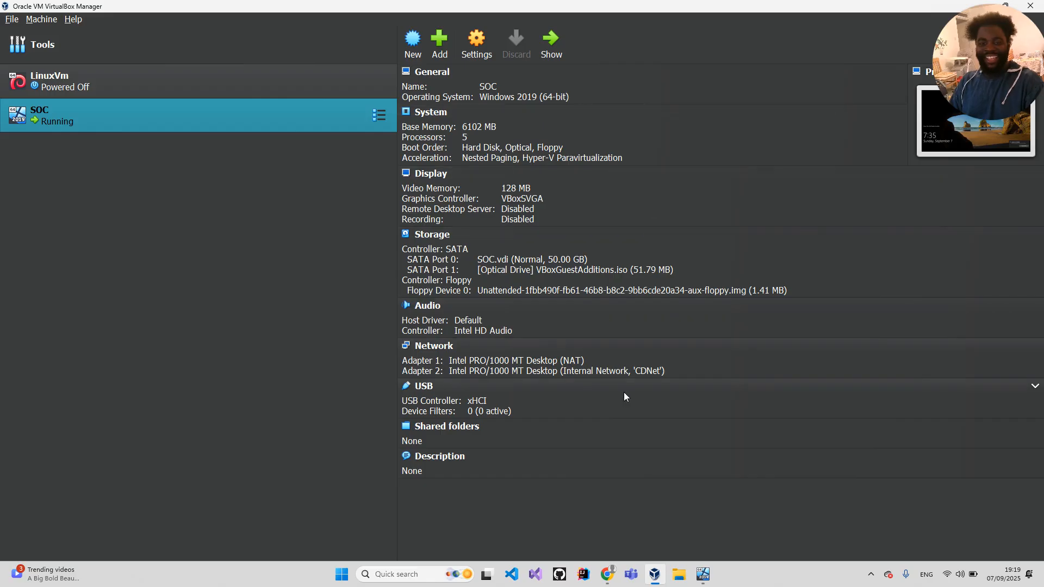
# Return to the running SOC virtual machine, unlock it and choose to sign in as another user.
pyautogui.click(702, 574)
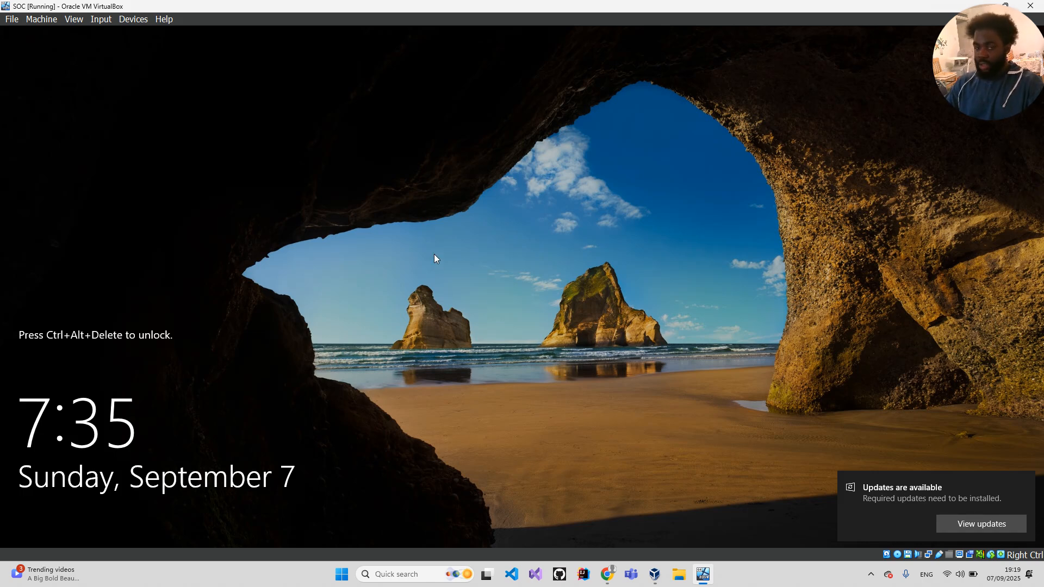
pyautogui.hotkey('ctrl', 'alt', 'Delete')
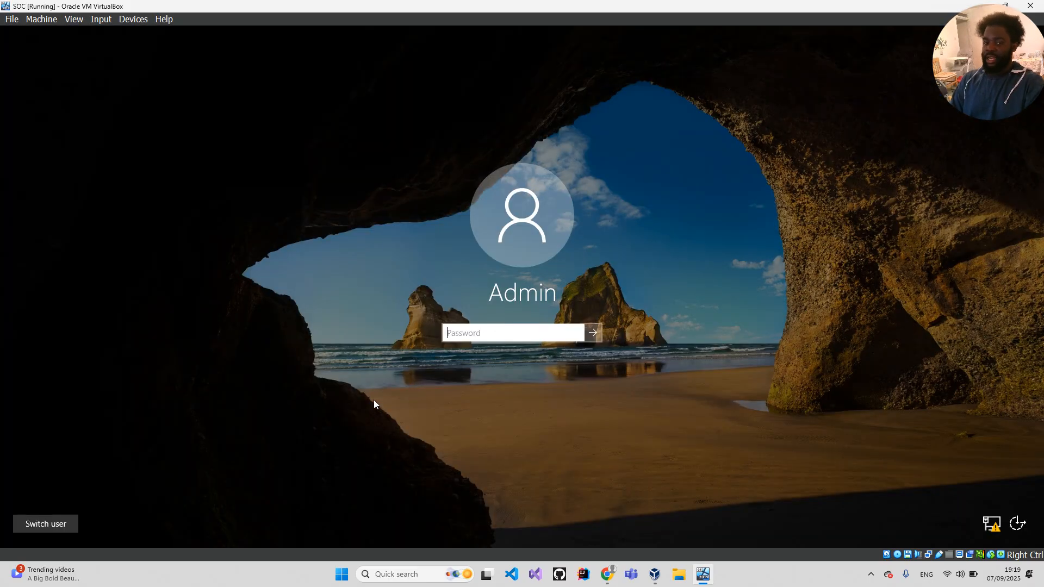
pyautogui.click(47, 521)
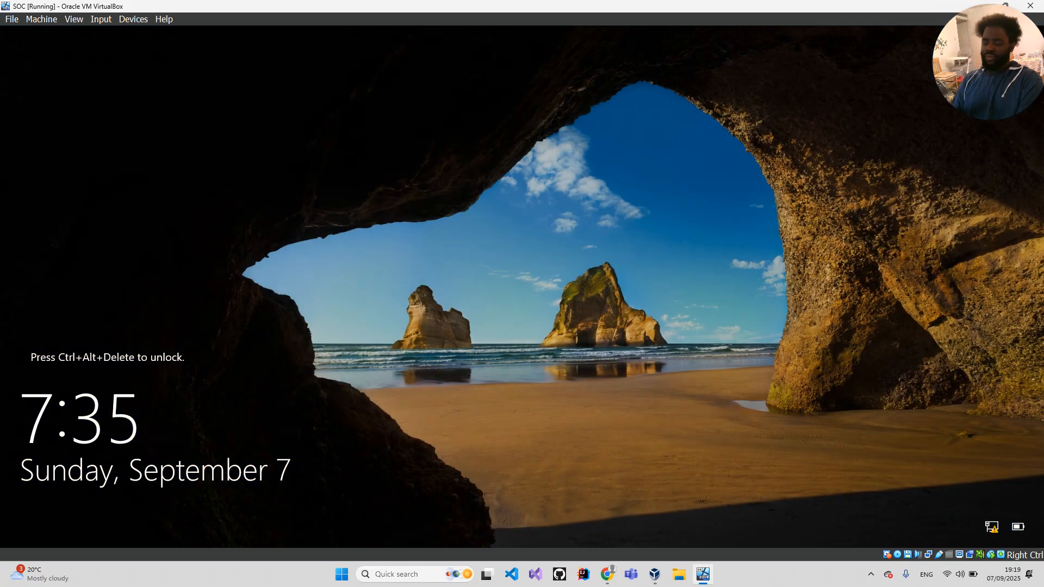
pyautogui.hotkey('ctrl', 'alt', 'Delete')
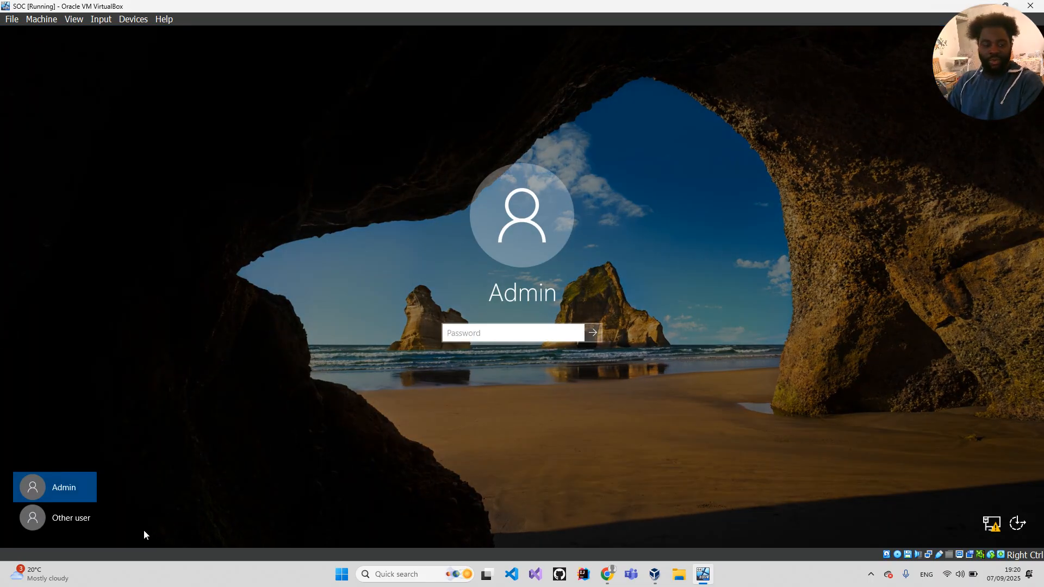
pyautogui.click(73, 514)
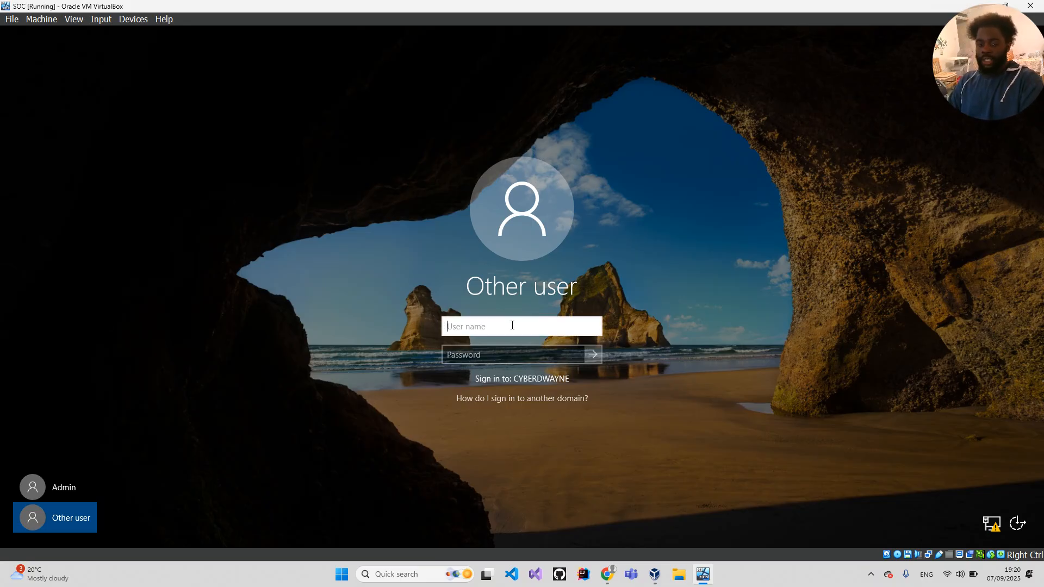
# Enter the domain account's user name on the Windows sign-in screen.
pyautogui.press('capslock')
pyautogui.write('CD.')
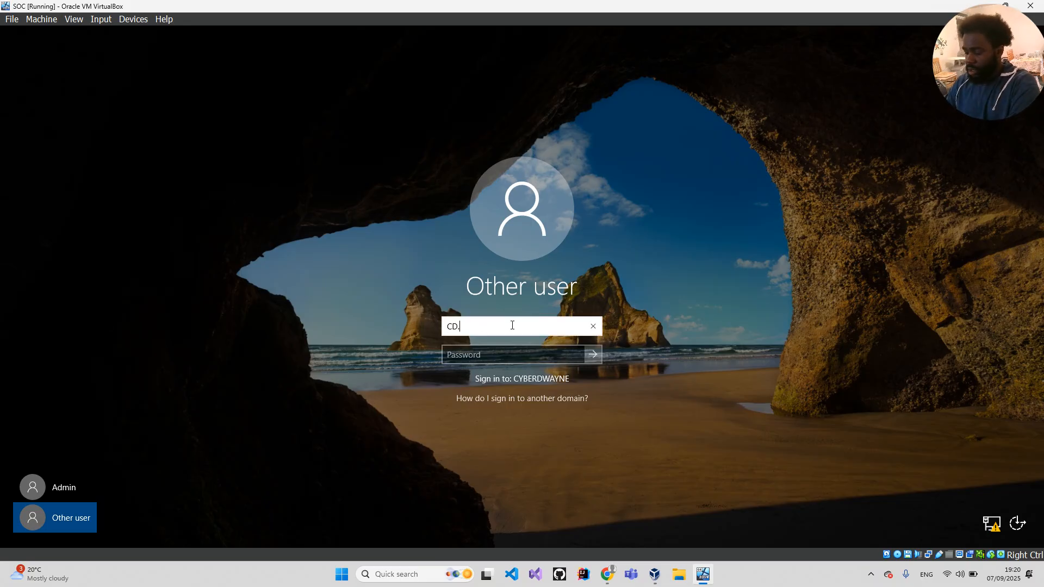
pyautogui.write('D')
pyautogui.press('capslock')
pyautogui.write('wayne')
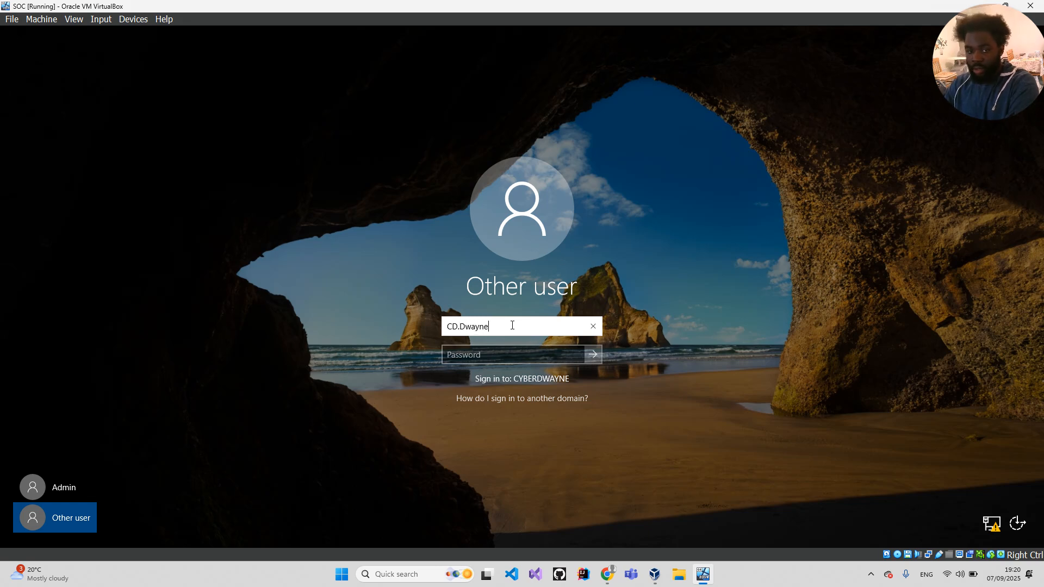
# Enter the domain account's password and sign in to the server.
pyautogui.press('Tab')
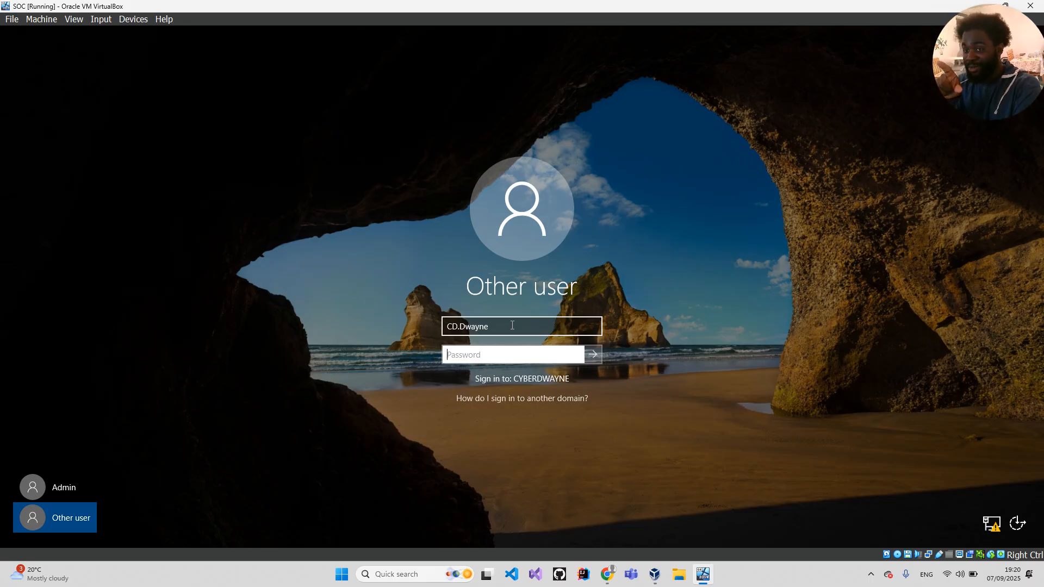
pyautogui.press('capslock')
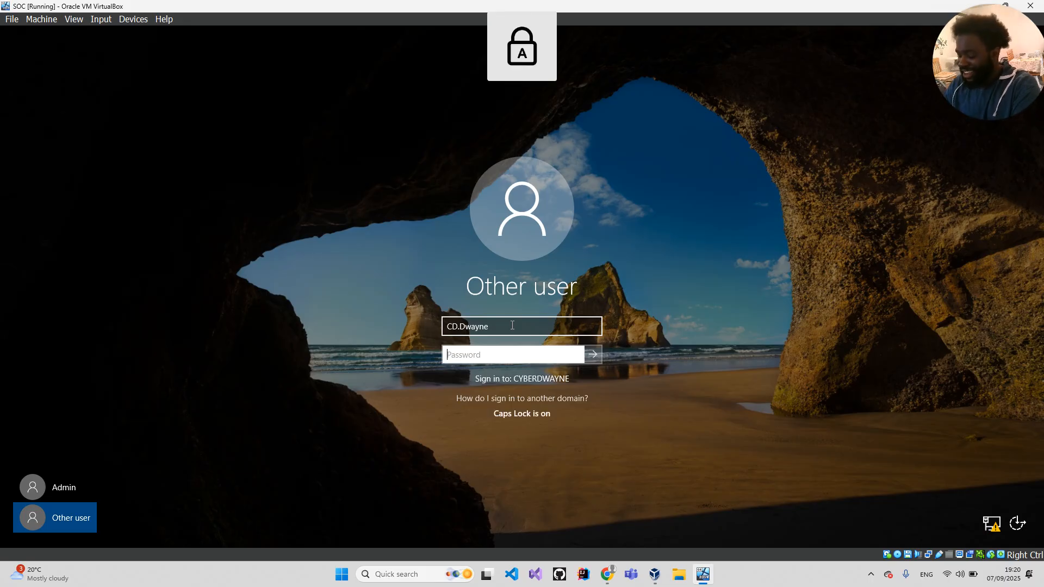
pyautogui.write('•')
pyautogui.press('capslock')
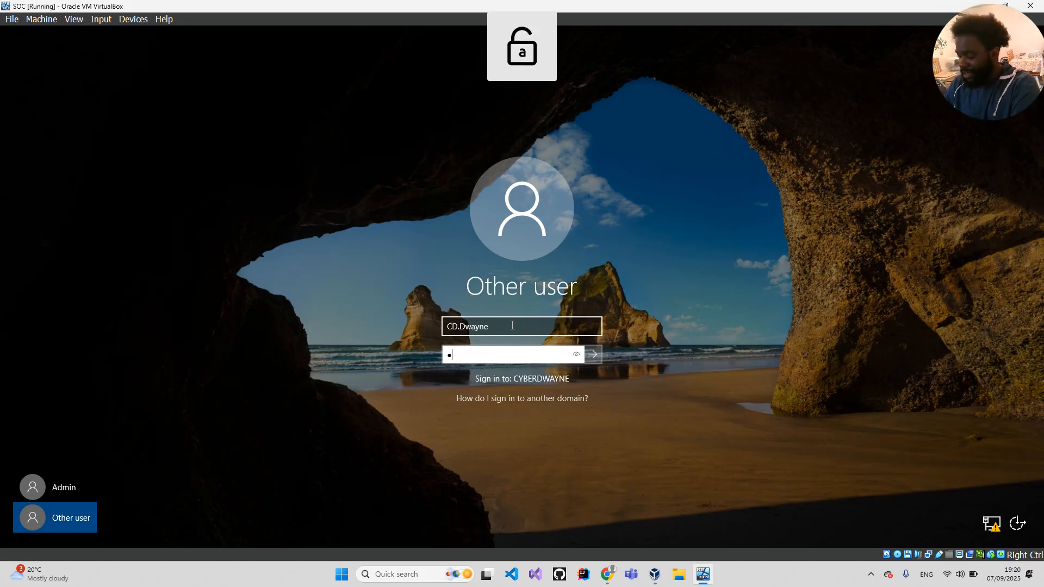
pyautogui.write('•••')
pyautogui.press('BackSpace')
pyautogui.press('BackSpace')
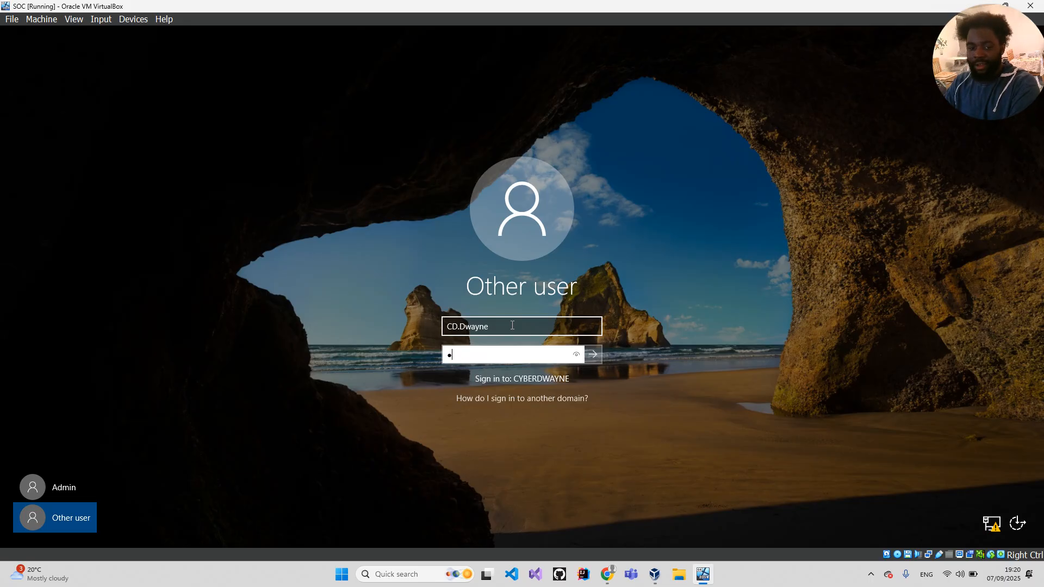
pyautogui.write('••••••')
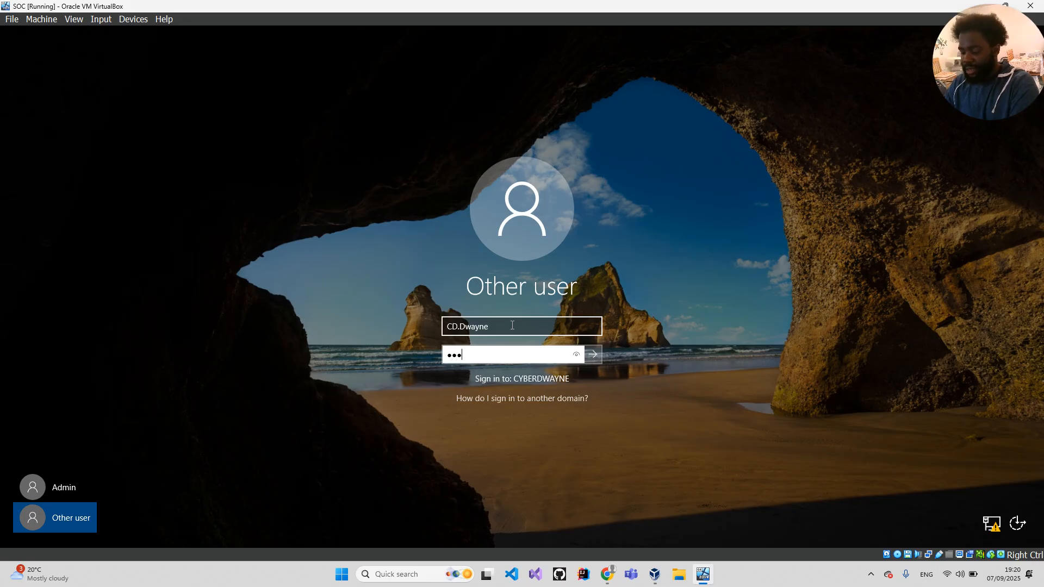
pyautogui.press('Return')
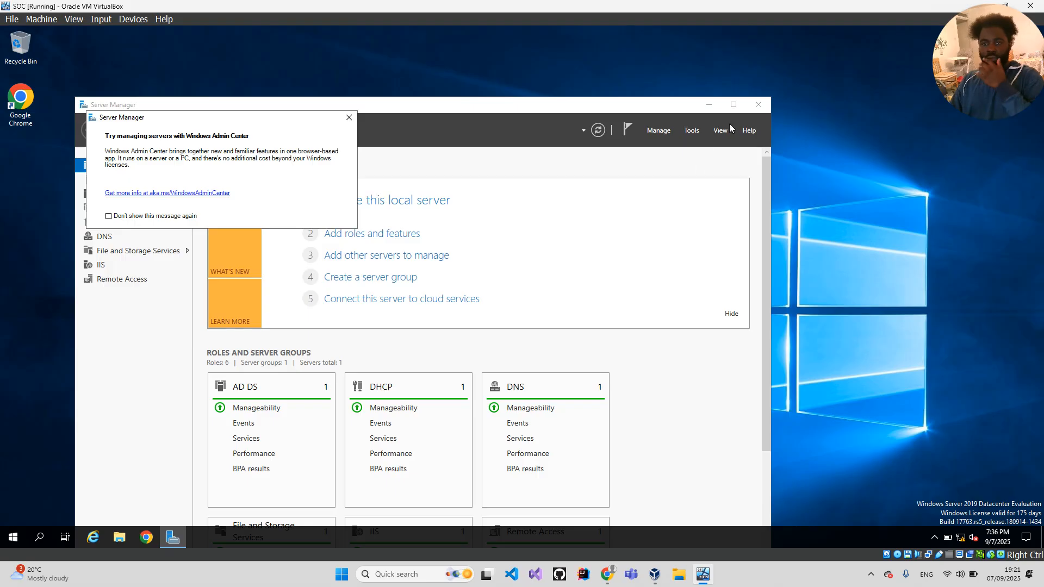
# Search the server for "splunk", launch Splunk Enterprise and sign in with the prefilled credentials.
pyautogui.click(733, 105)
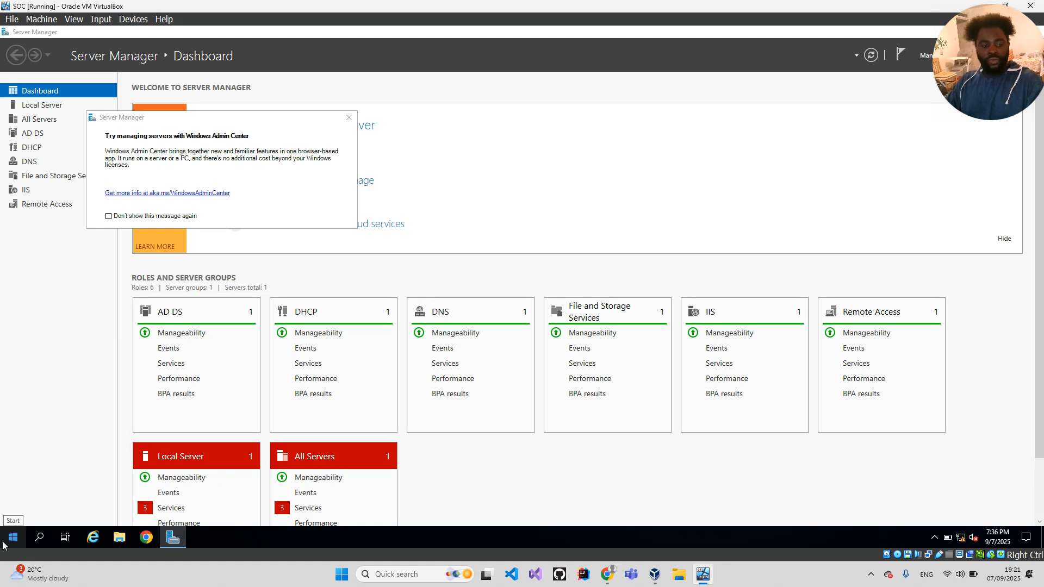
pyautogui.press('super')
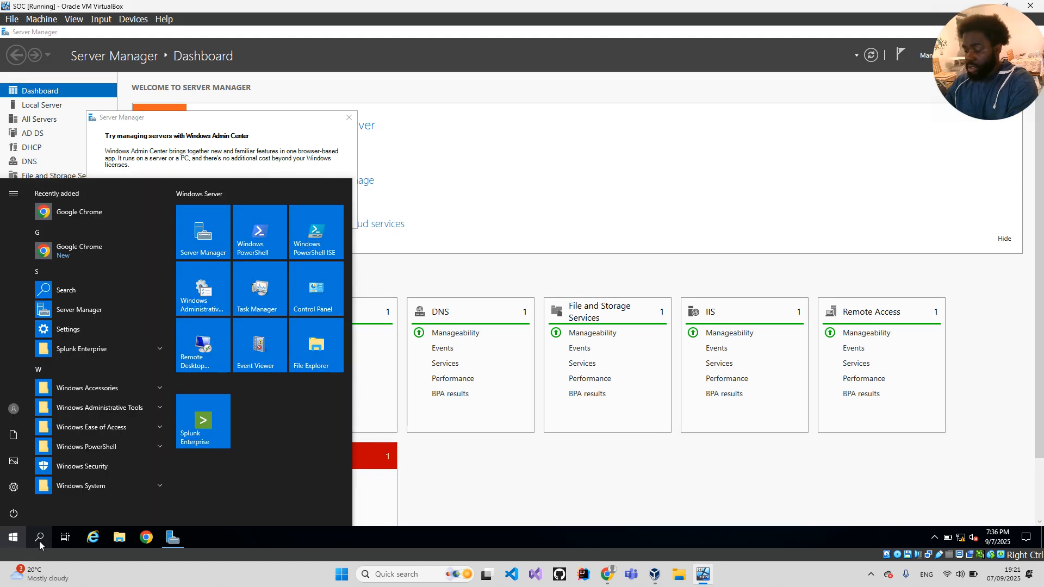
pyautogui.click(39, 541)
pyautogui.write('splunk')
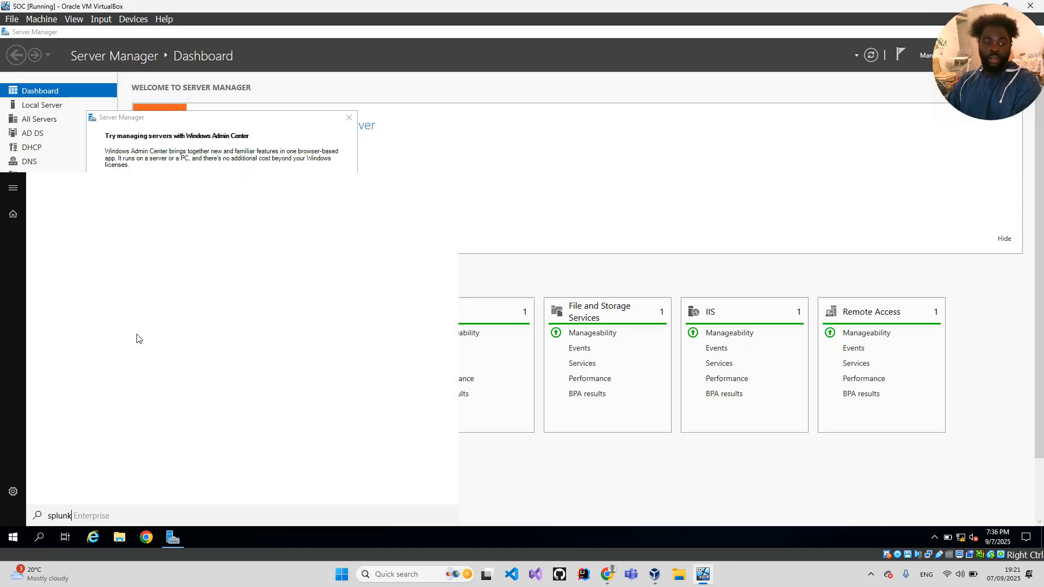
pyautogui.click(130, 236)
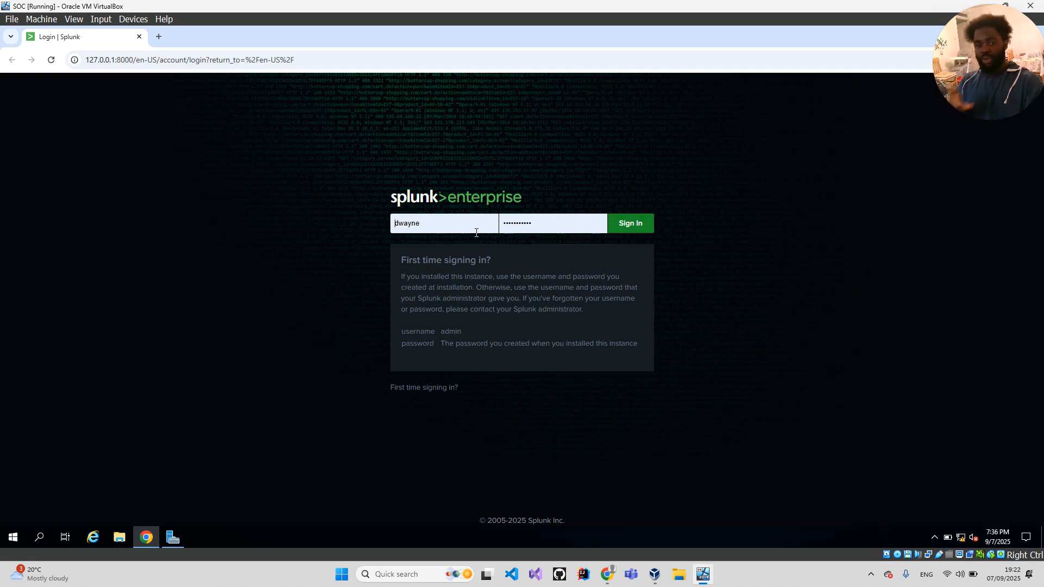
pyautogui.click(623, 234)
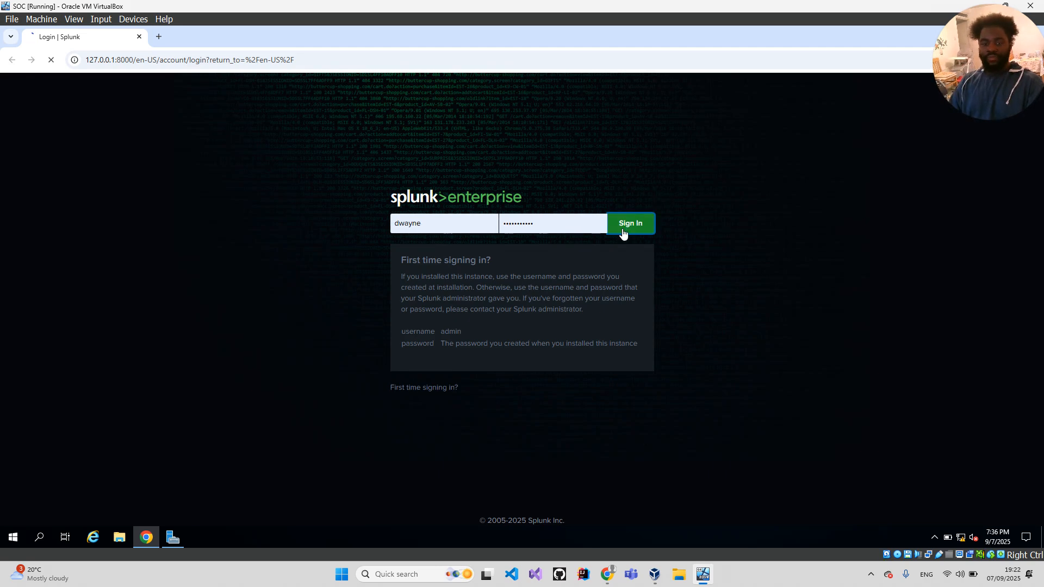
# Open the Add data task from Splunk's common tasks and view the available methods for getting data in.
pyautogui.moveTo(178, 548)
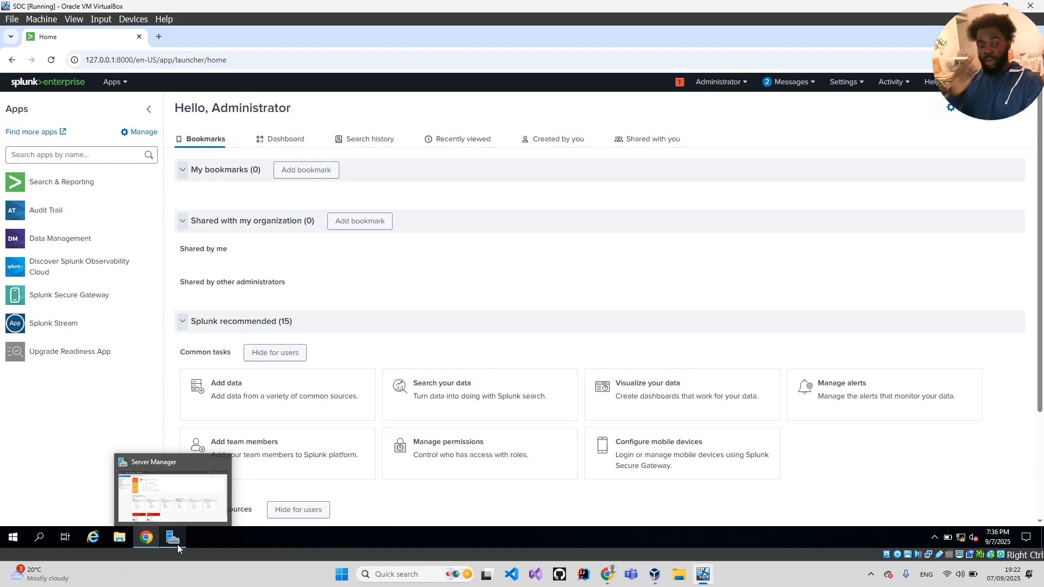
pyautogui.scroll(-2, 379, 346)
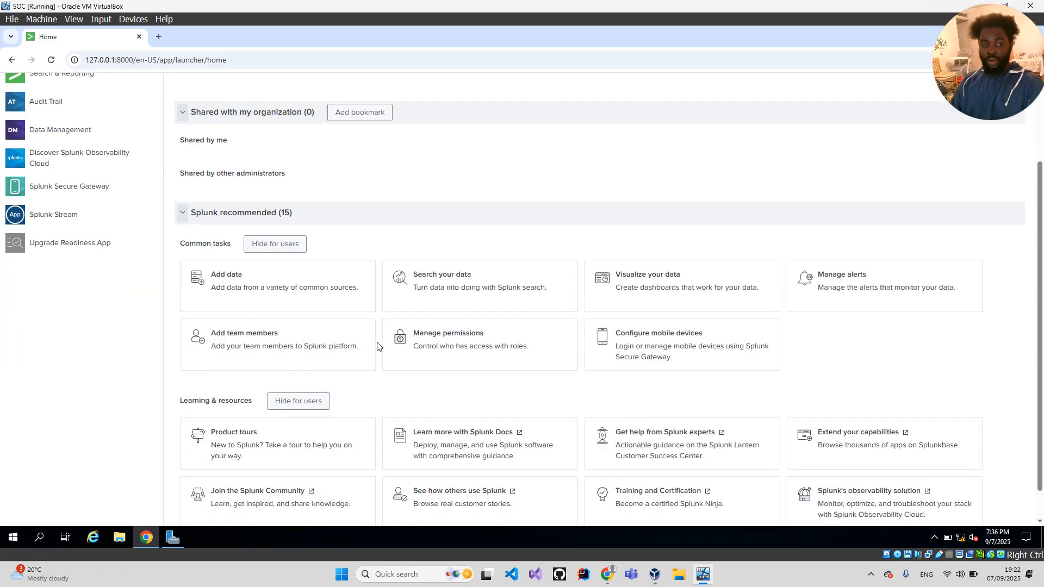
pyautogui.scroll(-1, 379, 346)
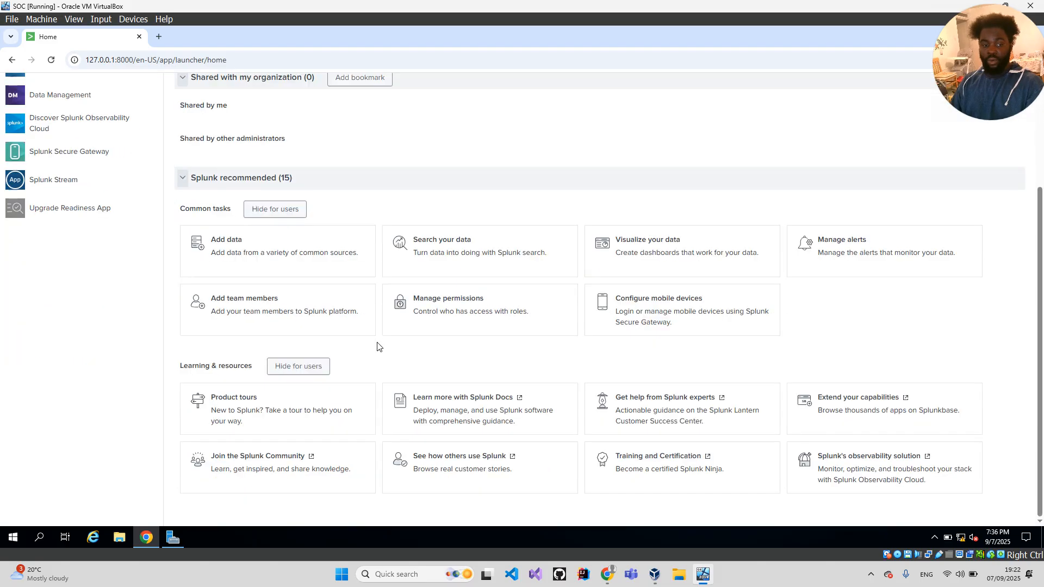
pyautogui.click(278, 258)
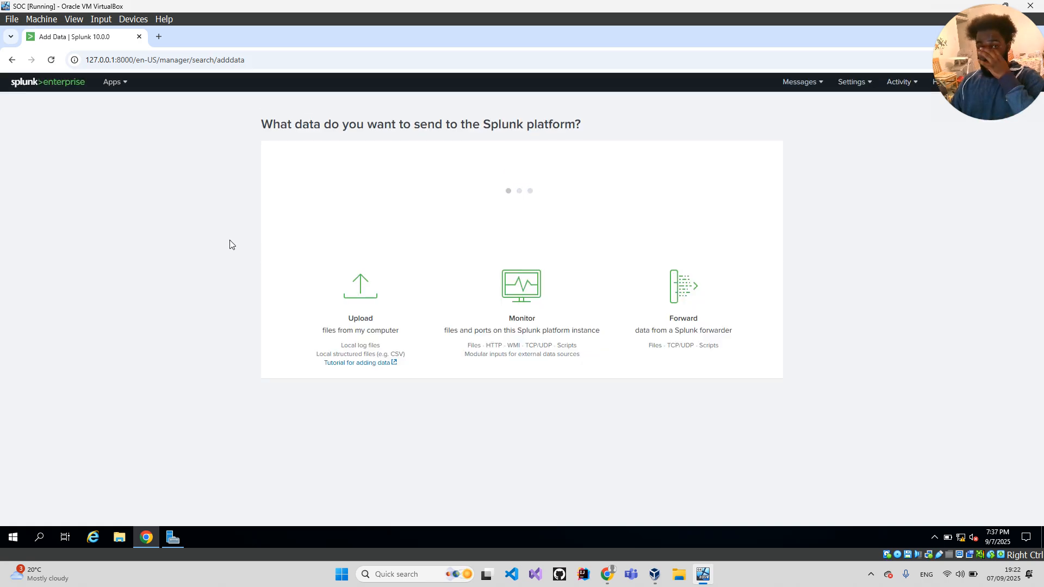
pyautogui.scroll(-1, 520, 332)
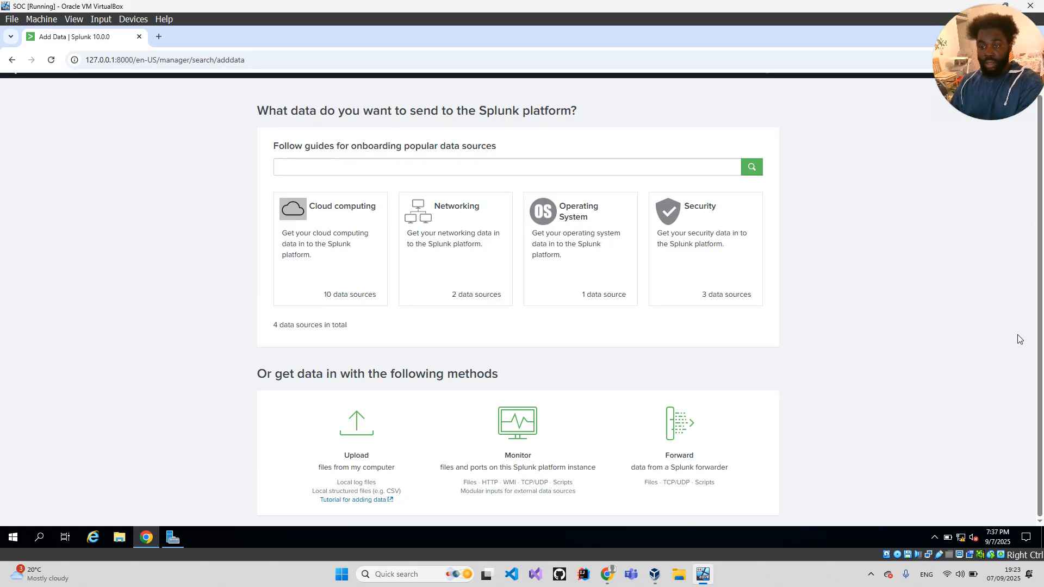
pyautogui.click(569, 454)
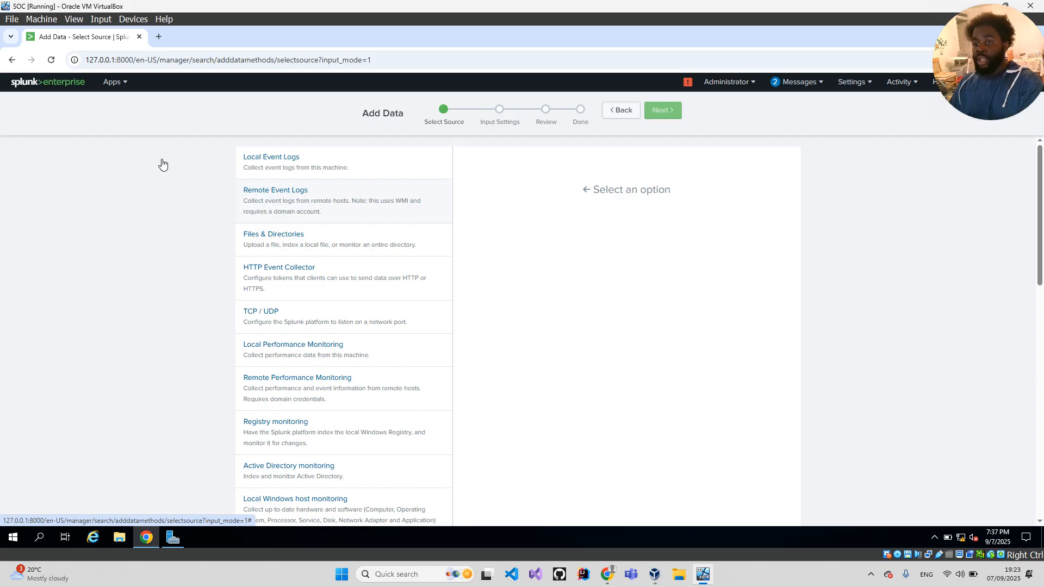
pyautogui.click(12, 60)
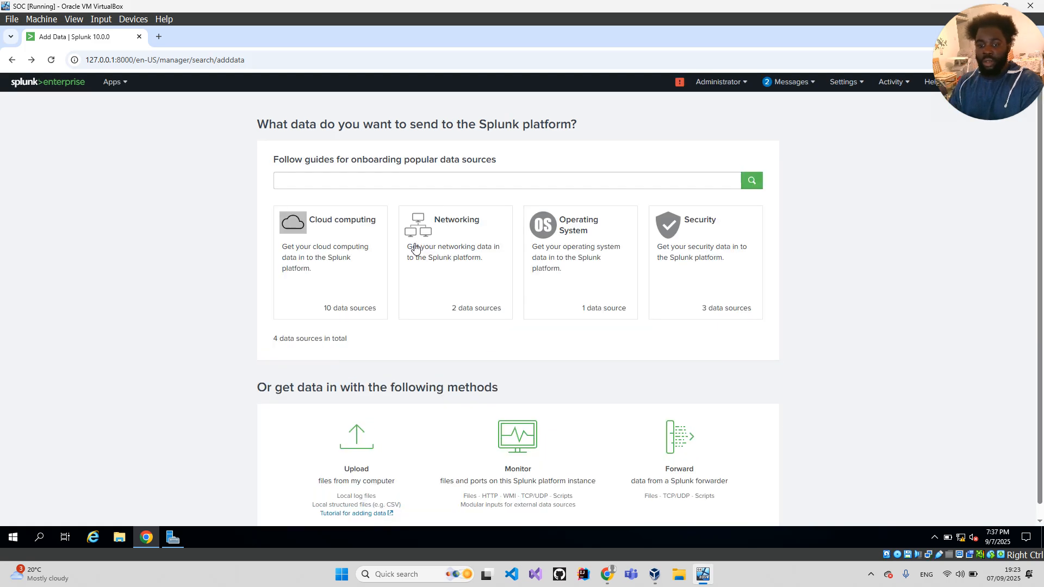
pyautogui.scroll(-1, 668, 356)
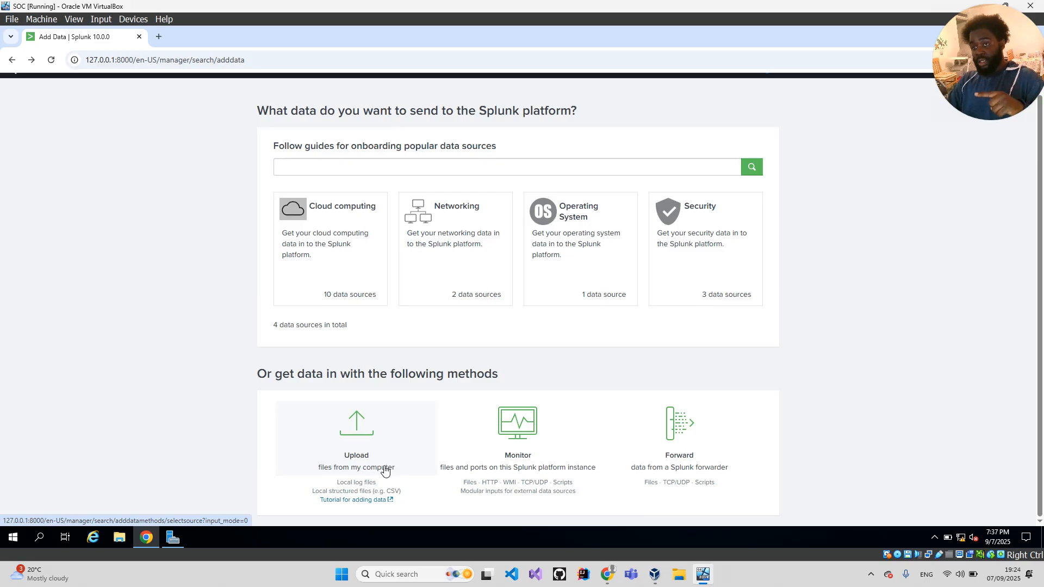
# Choose the Monitor method for this Splunk instance and view the Active Directory monitoring source's configuration fields.
pyautogui.click(512, 436)
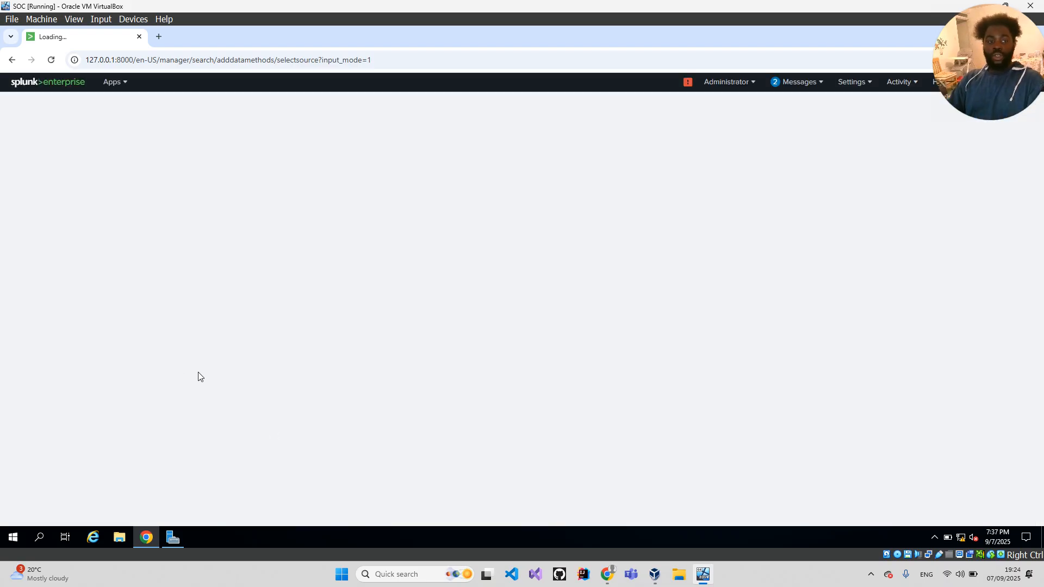
pyautogui.scroll(-1, 199, 377)
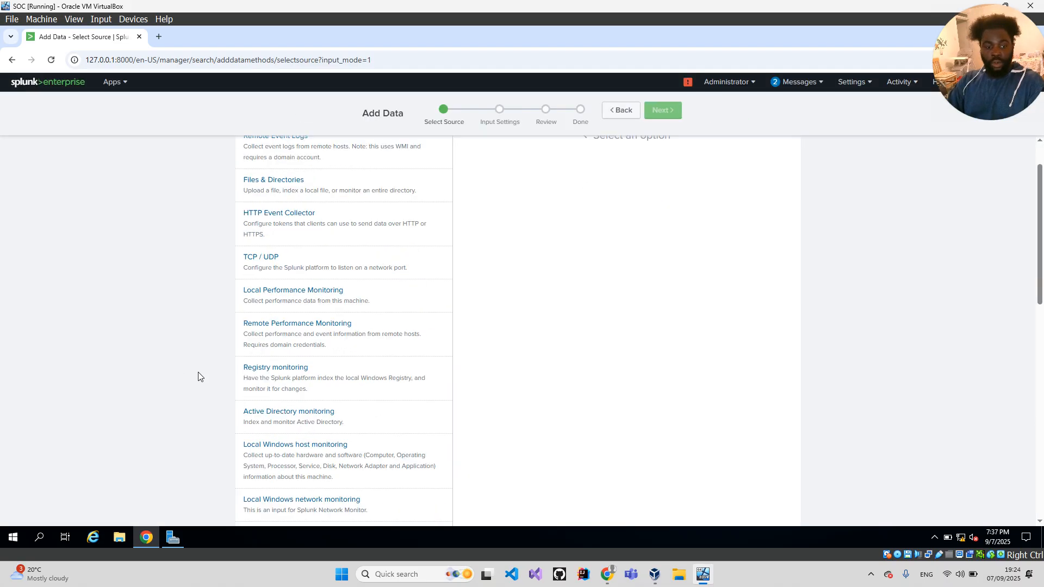
pyautogui.click(292, 417)
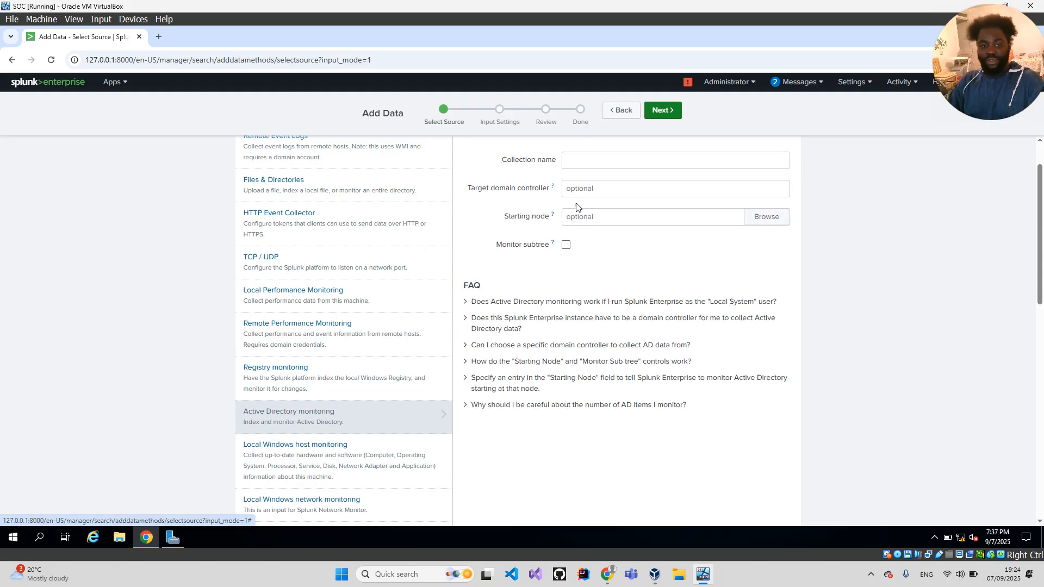
pyautogui.click(587, 161)
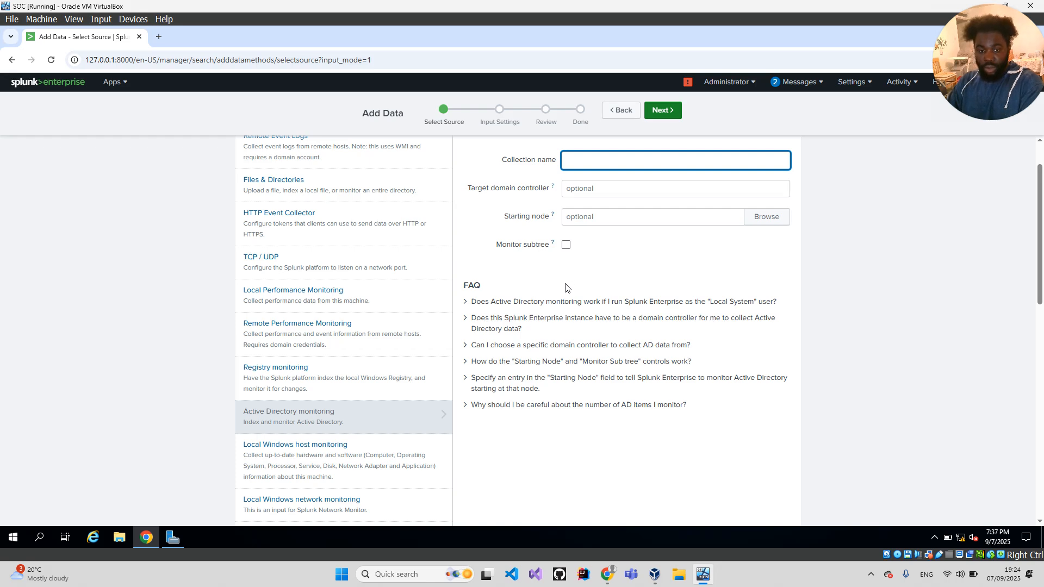
pyautogui.scroll(1, 565, 288)
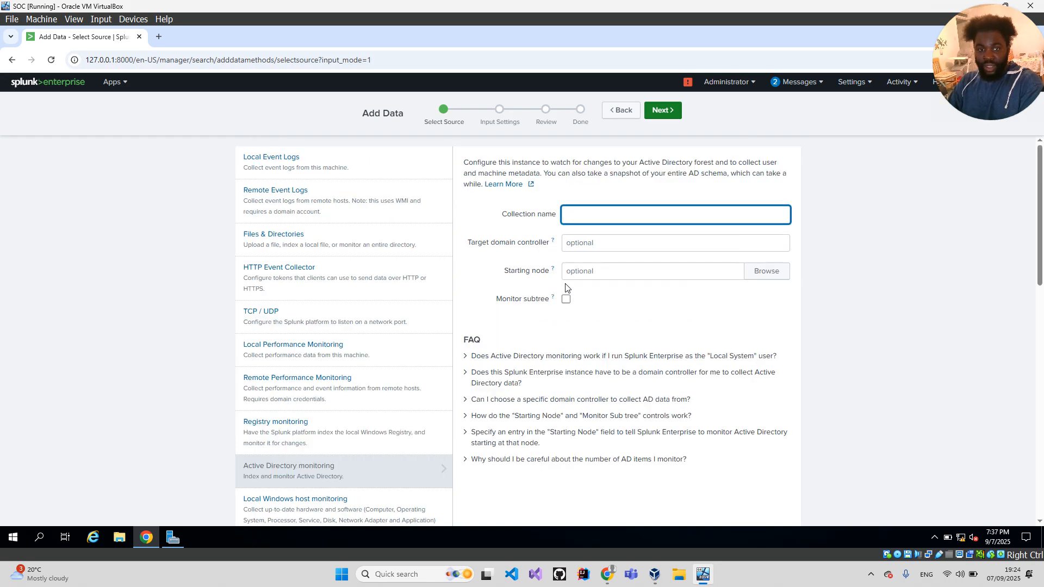
# Choose Local Event Logs as the data source and select the Application, Security and System logs.
pyautogui.click(267, 169)
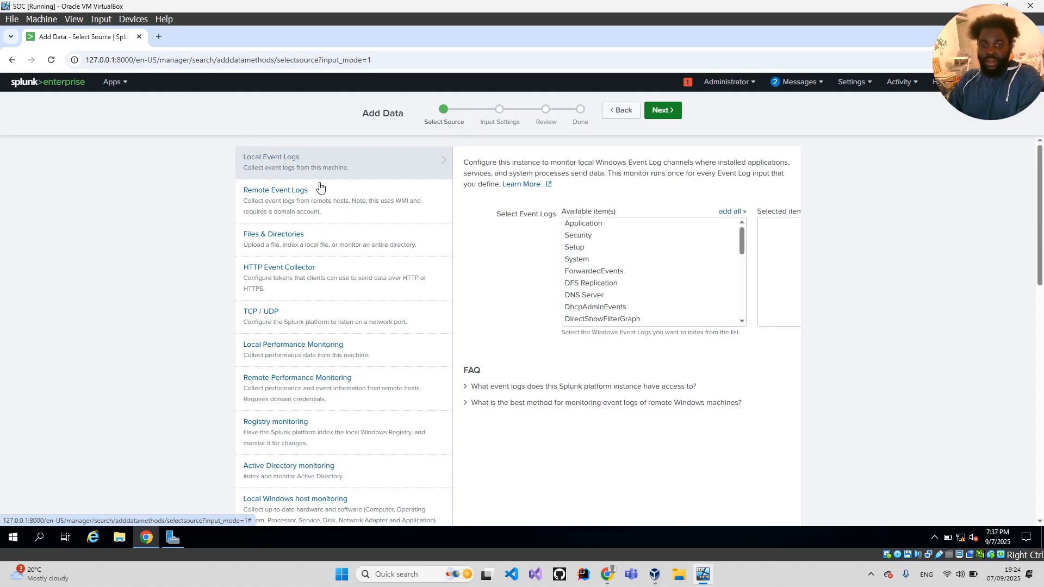
pyautogui.click(594, 224)
pyautogui.click(590, 236)
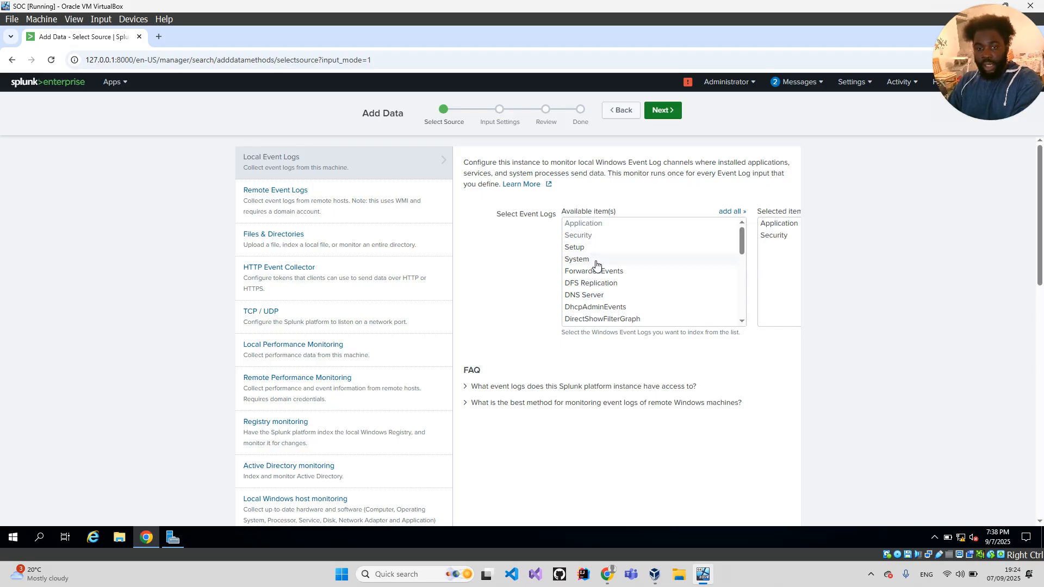
pyautogui.click(592, 261)
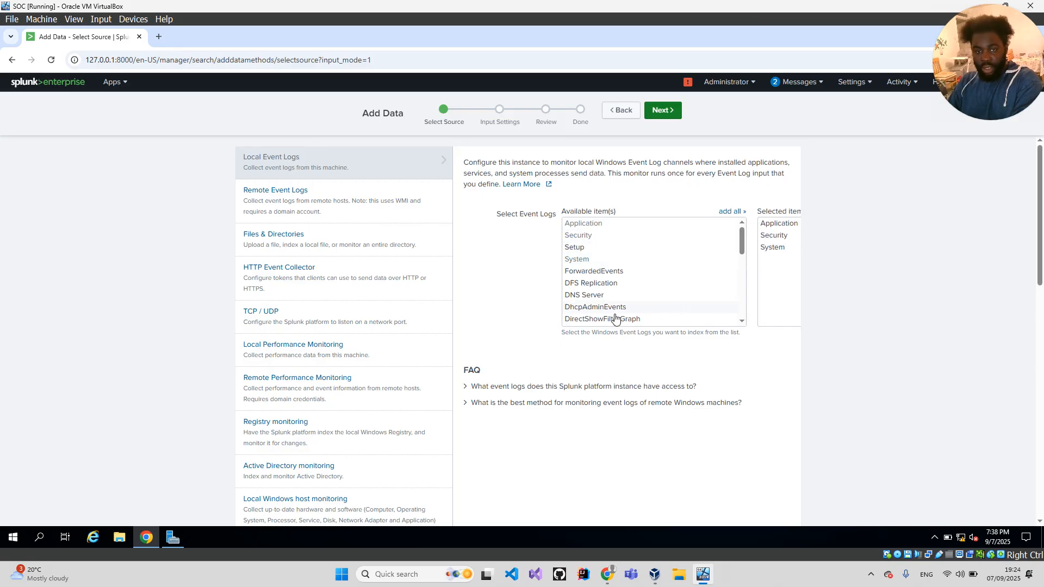
pyautogui.click(742, 323)
pyautogui.click(742, 322)
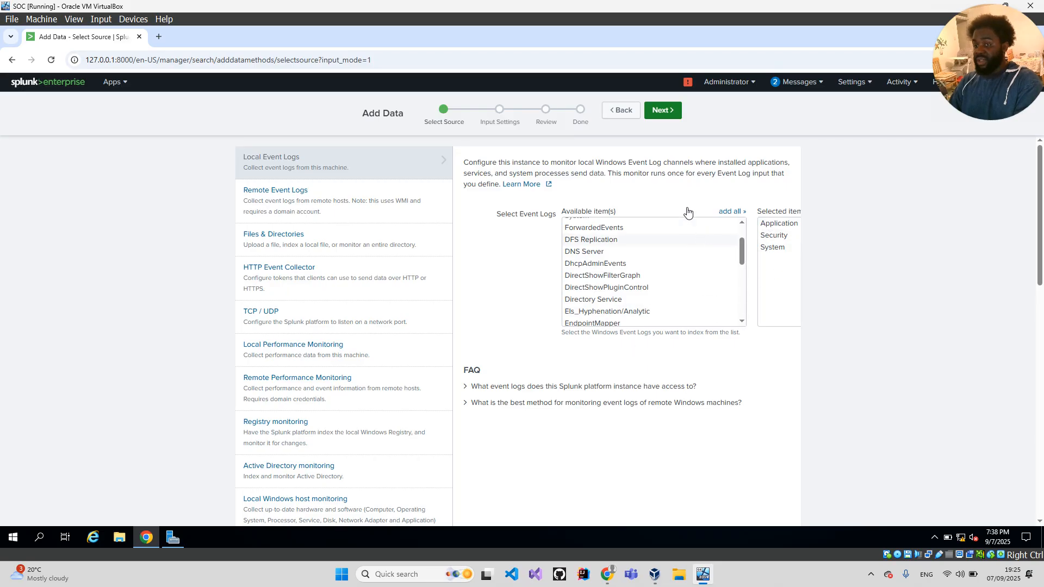
# Keep the host value SOC and the default index, review the event log input and submit it.
pyautogui.click(677, 109)
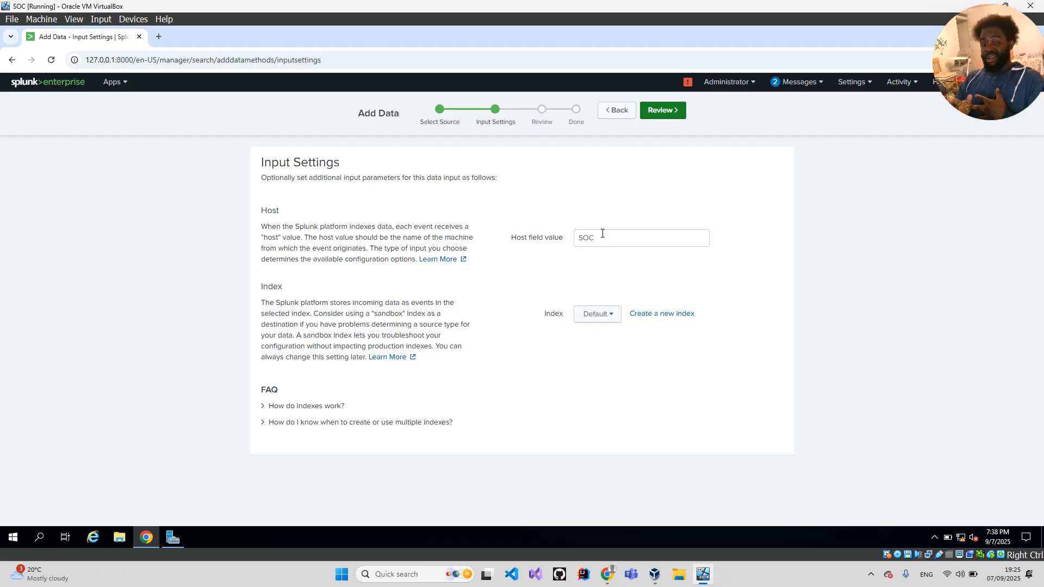
pyautogui.click(653, 113)
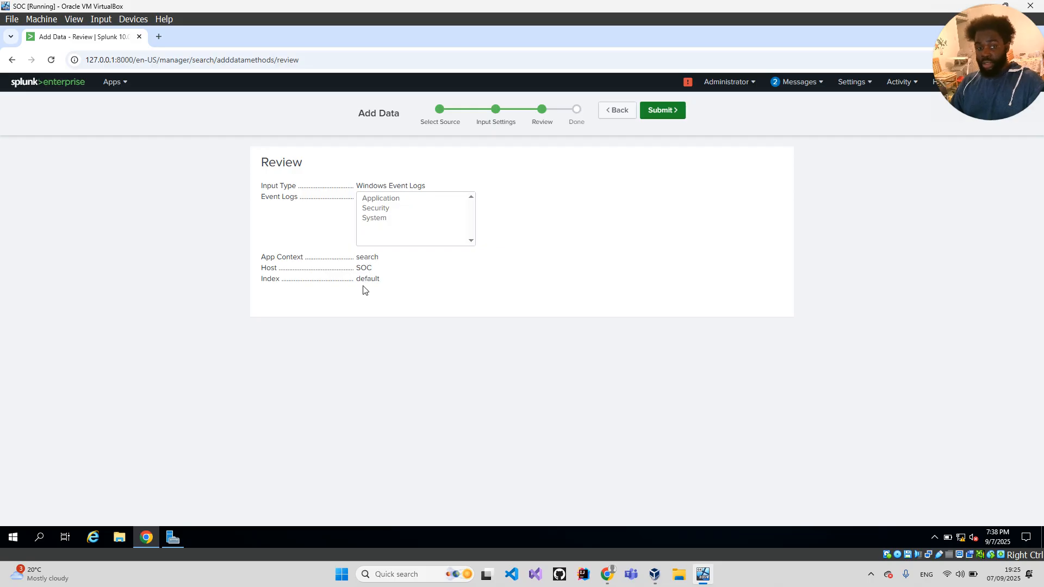
pyautogui.click(663, 111)
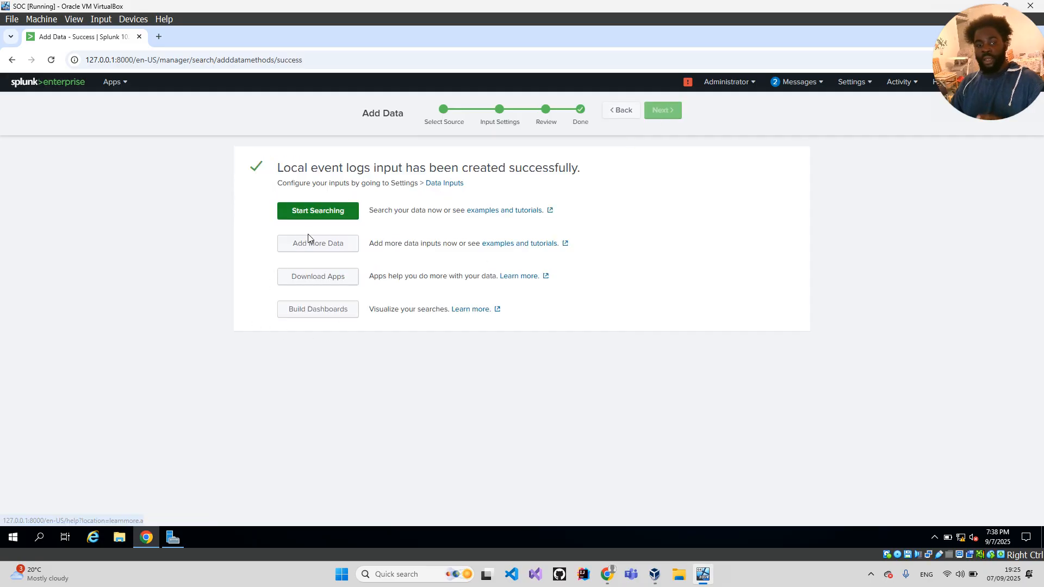
# Start searching the new event log data and view the top values of the Account_Name field.
pyautogui.click(341, 218)
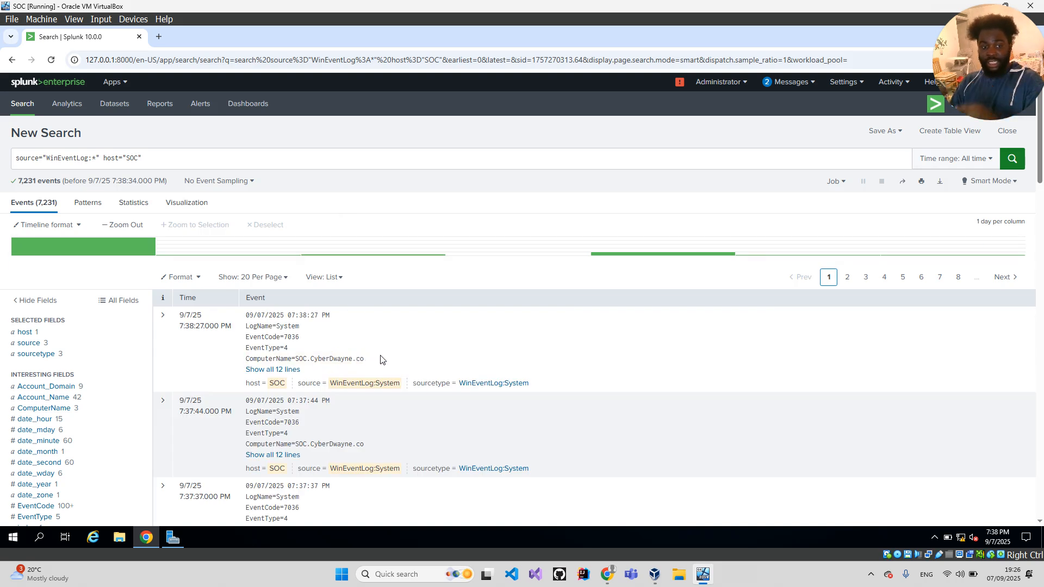
pyautogui.scroll(-1, 381, 359)
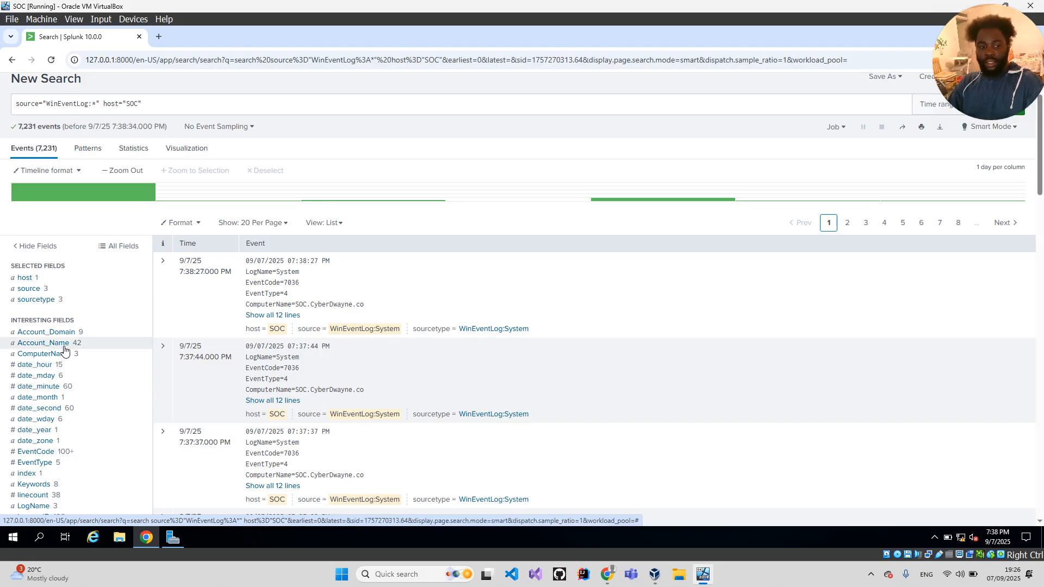
pyautogui.scroll(-1, 65, 379)
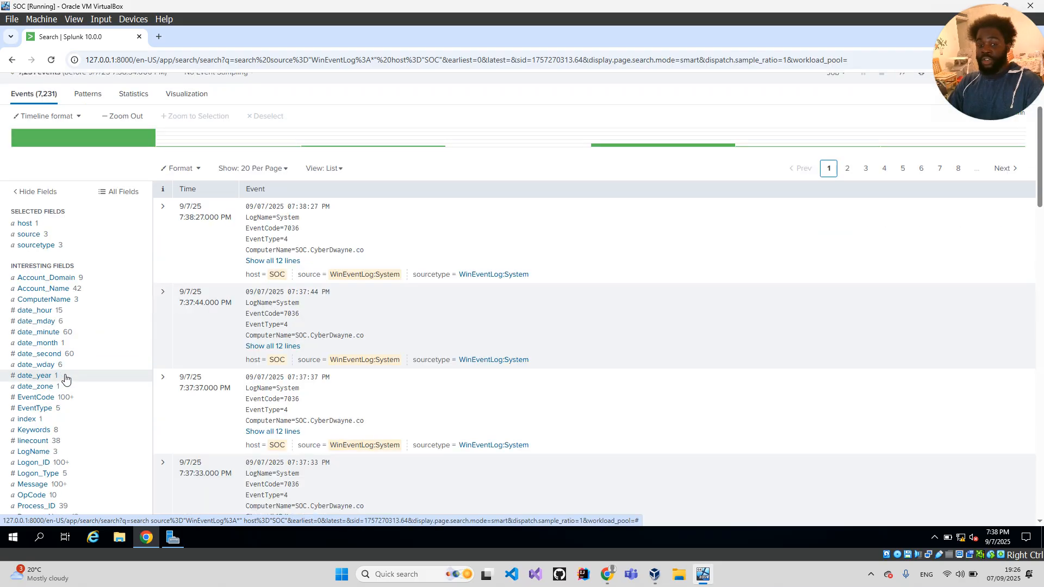
pyautogui.click(29, 288)
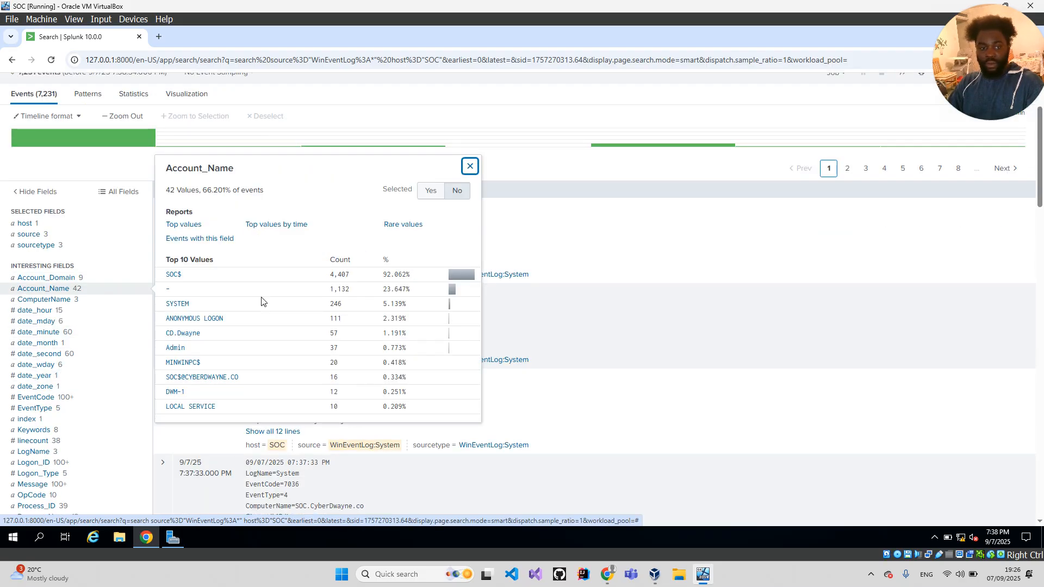
pyautogui.scroll(-2, 207, 355)
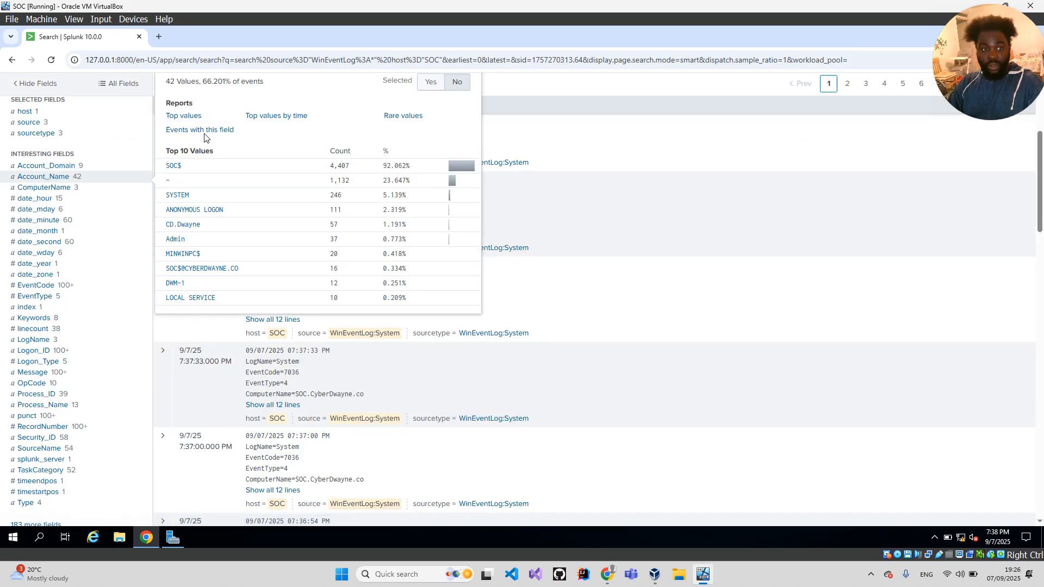
pyautogui.click(546, 133)
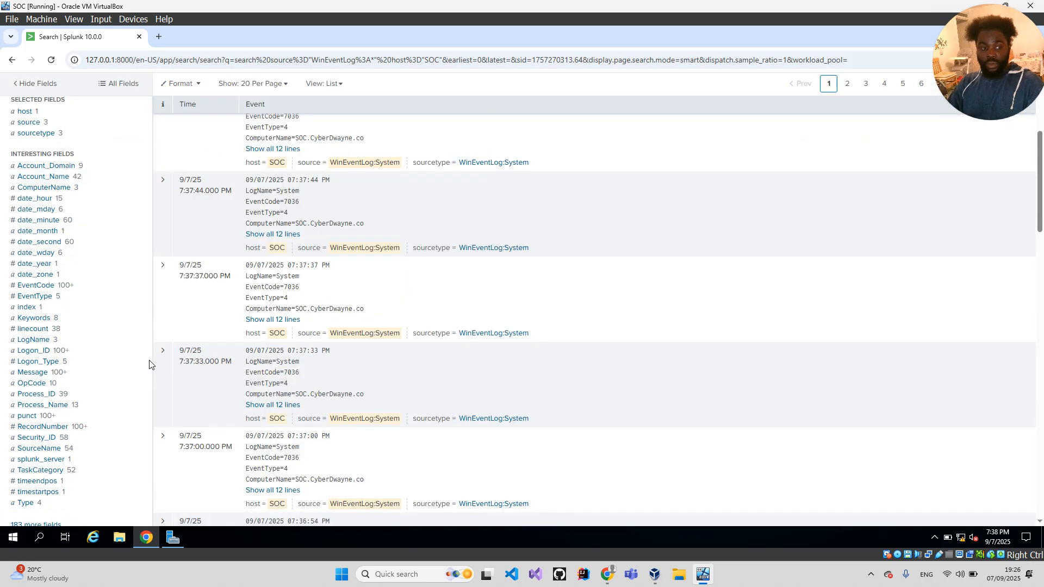
# View the top values of the Logon_ID field and return to the start of the search results.
pyautogui.click(30, 353)
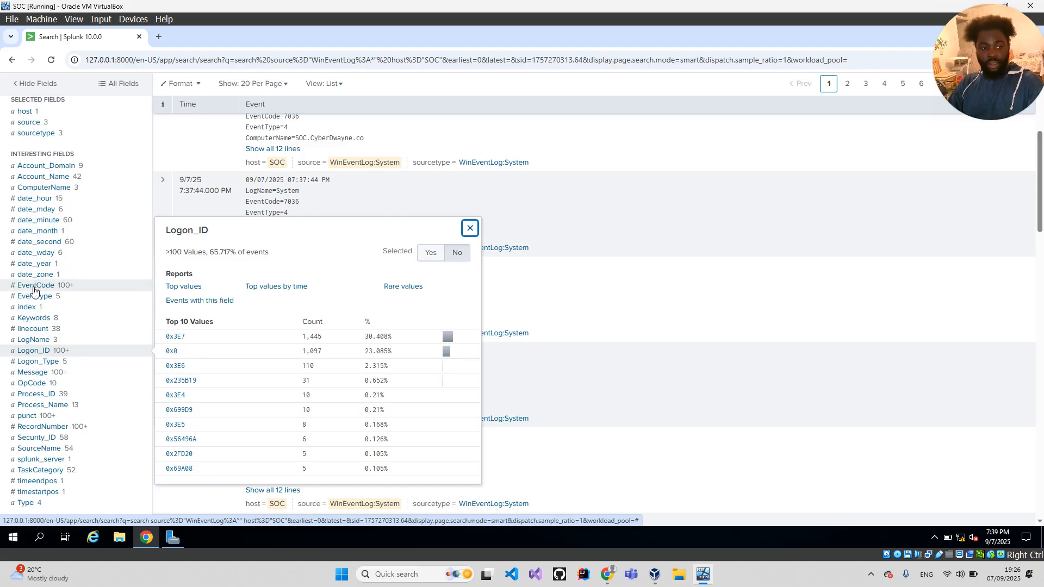
pyautogui.click(175, 145)
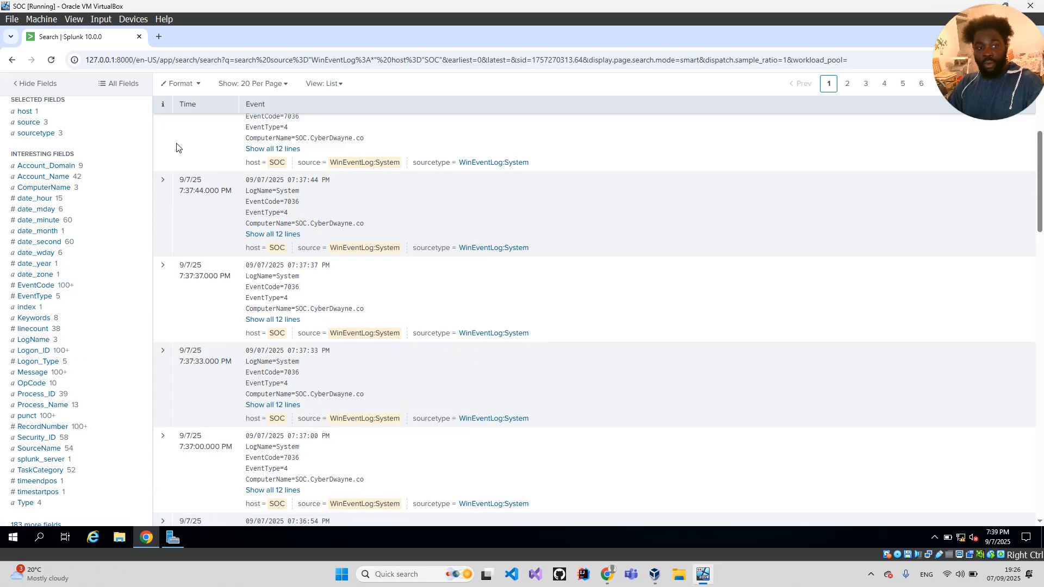
pyautogui.scroll(-1, 460, 159)
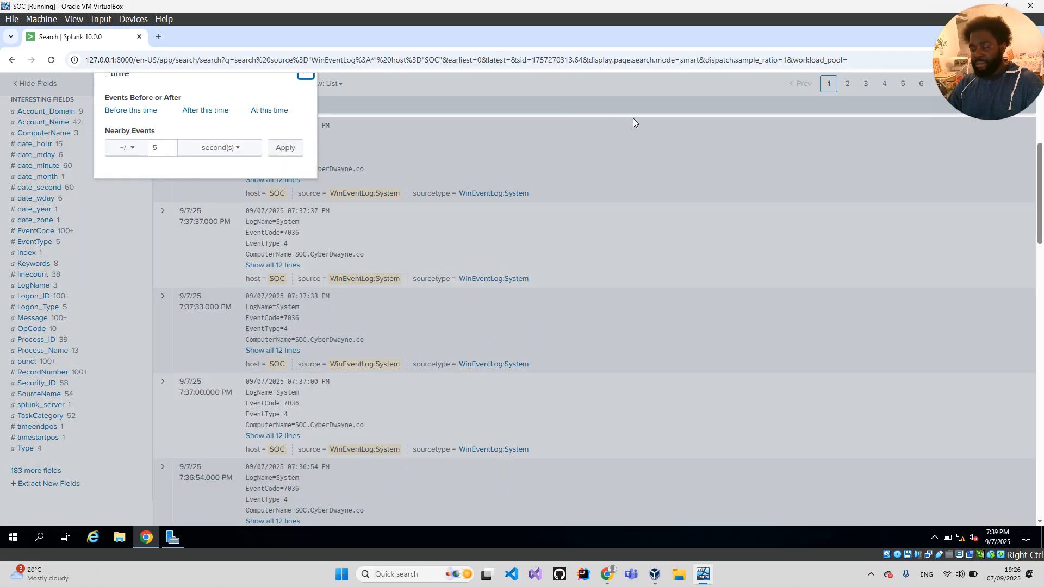
pyautogui.click(647, 60)
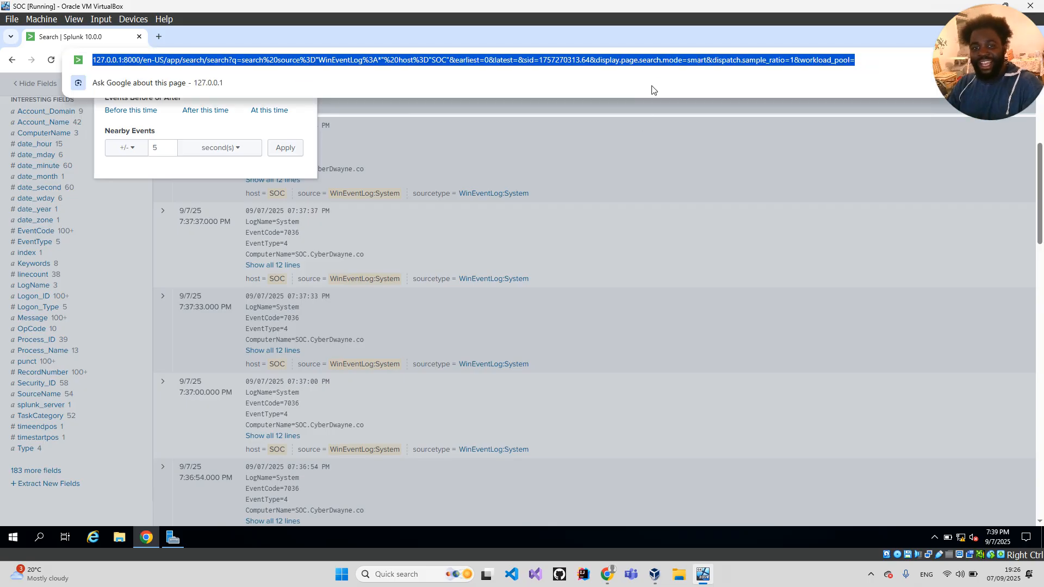
pyautogui.click(601, 146)
pyautogui.scroll(5, 600, 143)
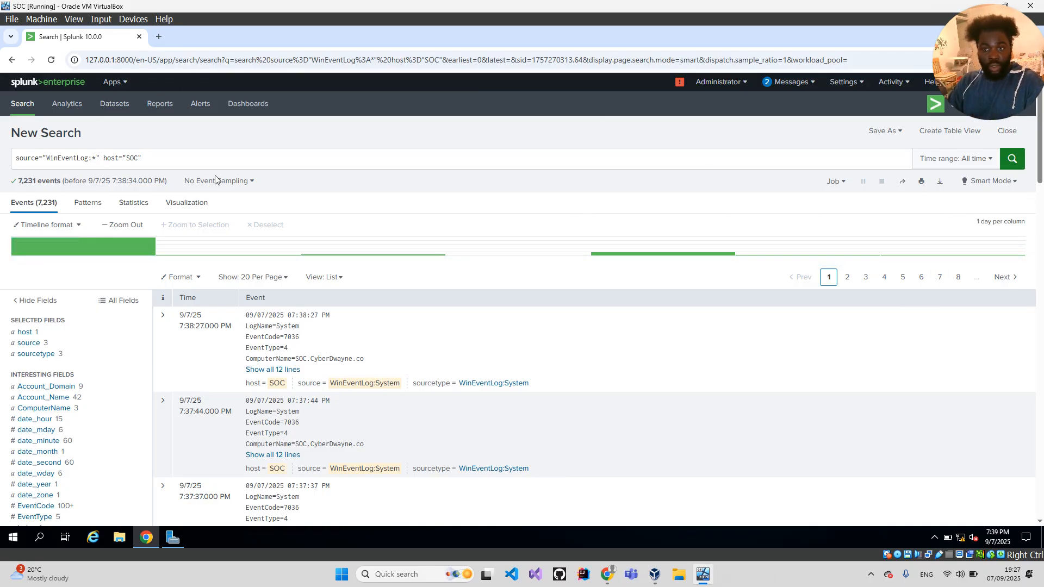
# Return to the Splunk home page and open the Splunk Docs link from the learning resources.
pyautogui.click(55, 87)
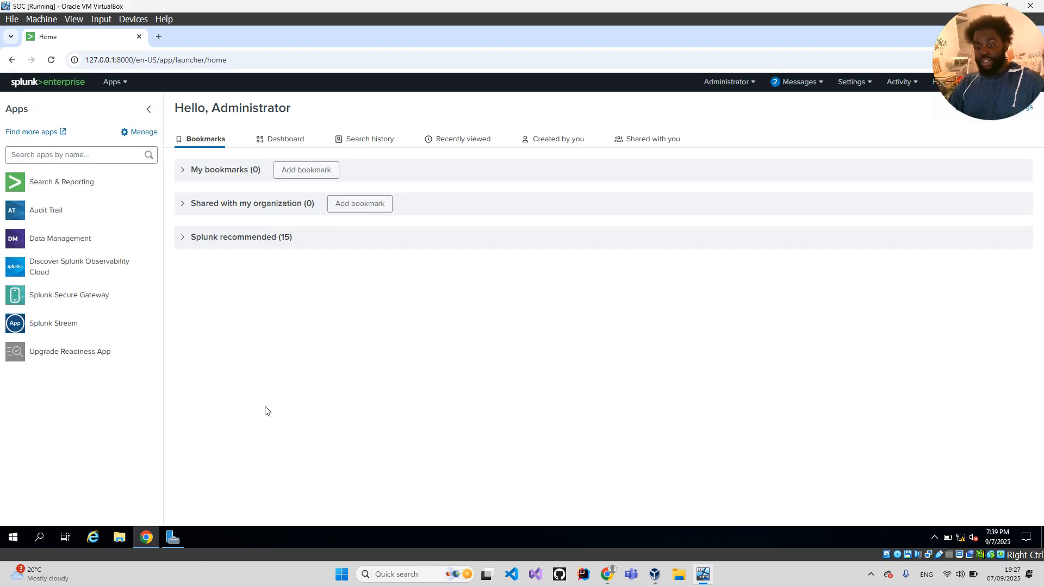
pyautogui.scroll(-3, 418, 451)
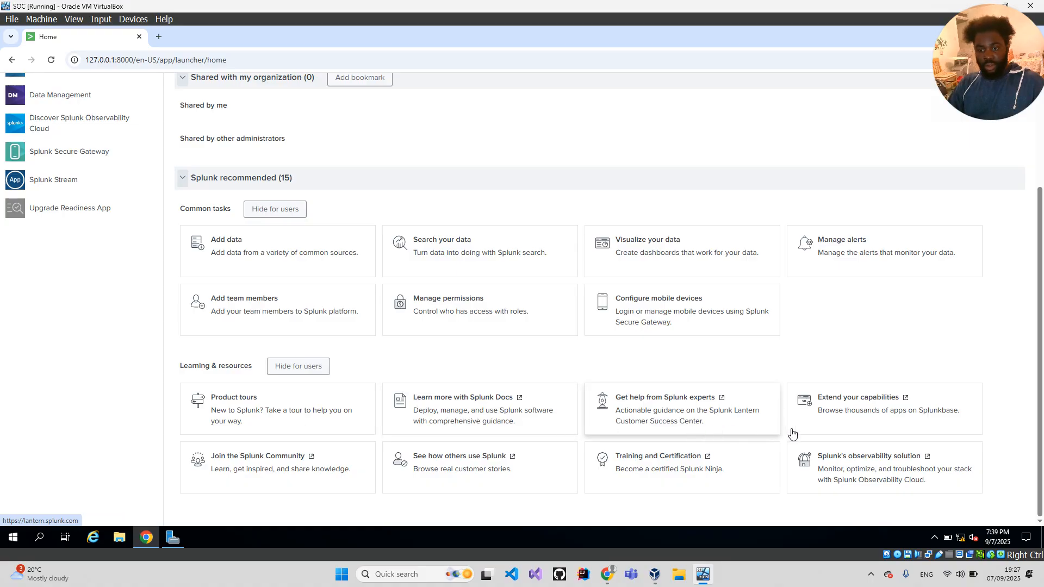
pyautogui.click(522, 420)
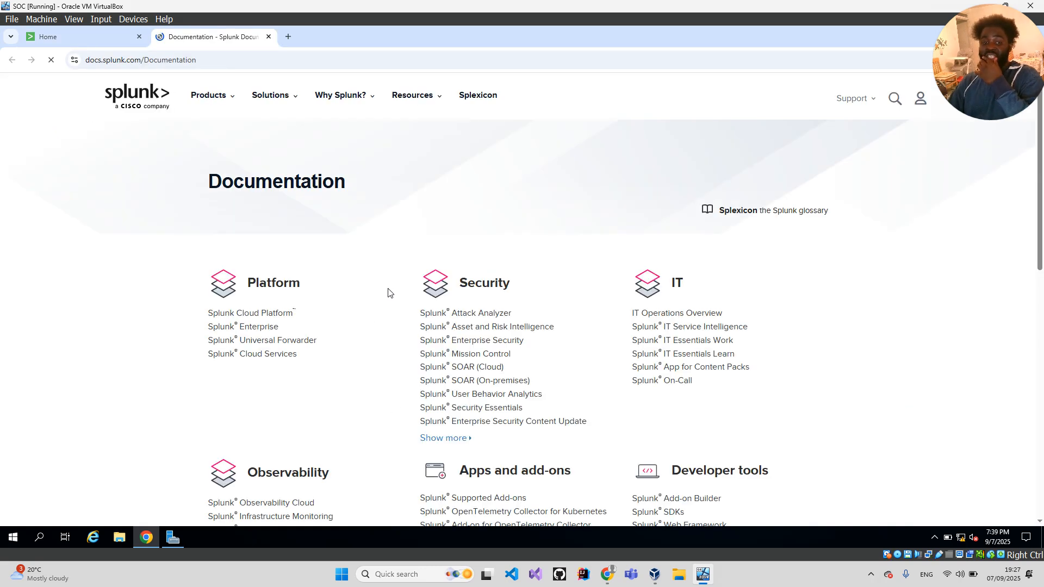
# Download the tutorialdata.zip and Prices.csv.zip files from the Search Tutorial's "What you need for this tutorial" page.
pyautogui.scroll(-3, 409, 261)
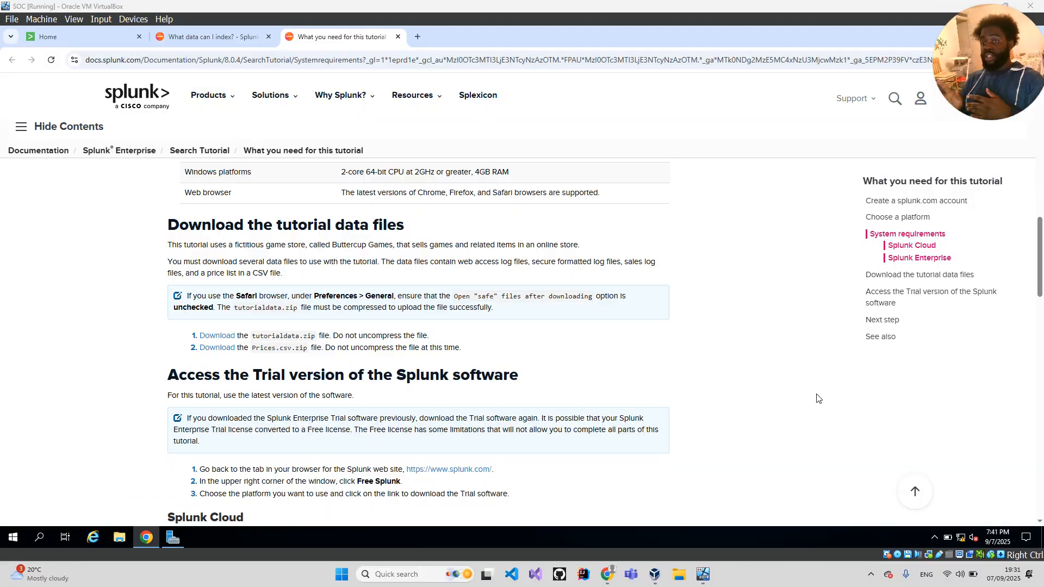
pyautogui.click(218, 336)
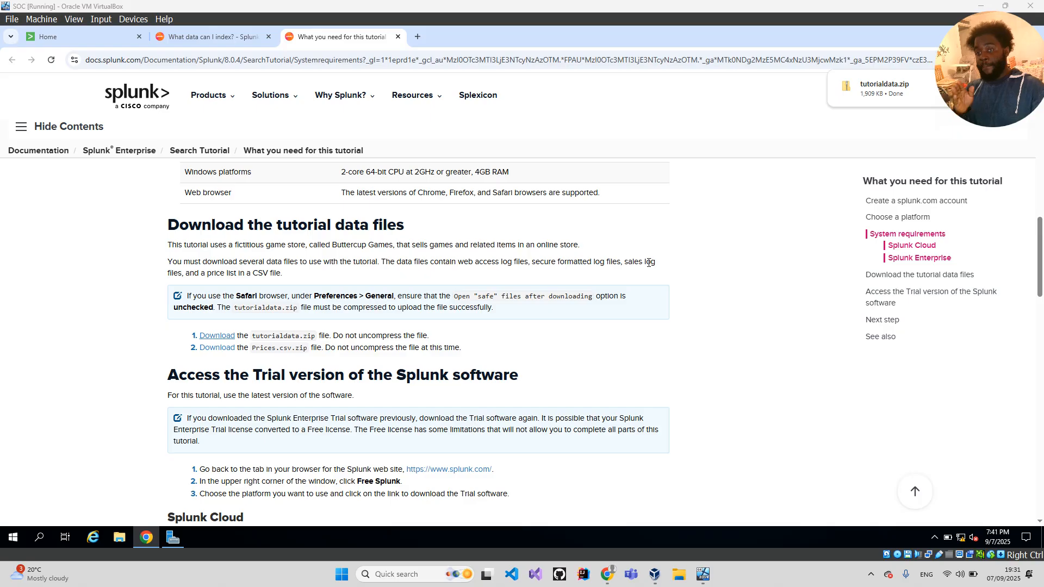
pyautogui.click(217, 348)
# Return to the Splunk home page, open the Add data task and choose to upload files from this computer.
pyautogui.hotkey('ctrl', '1')
pyautogui.click(249, 243)
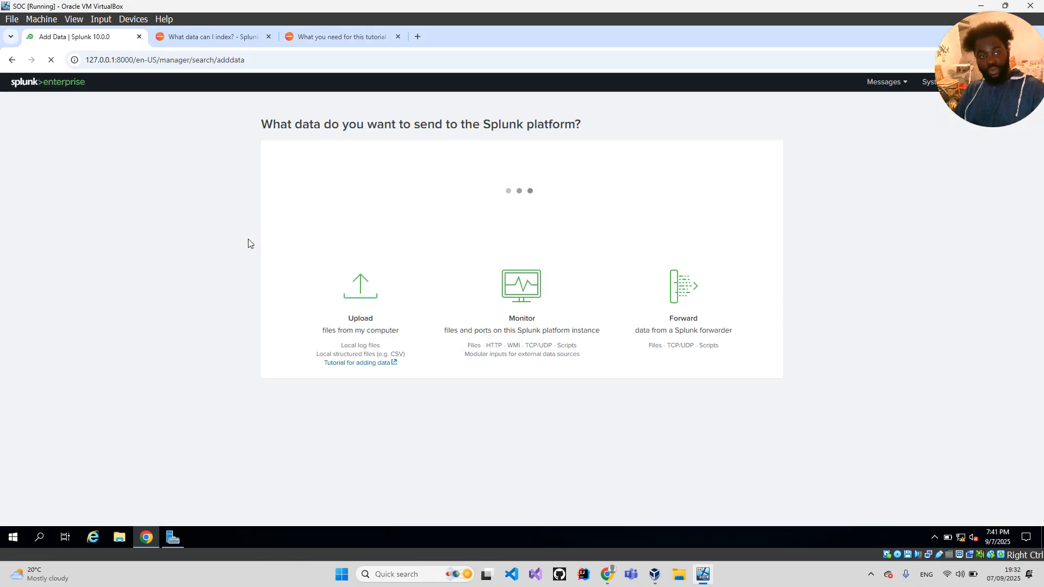
pyautogui.click(356, 459)
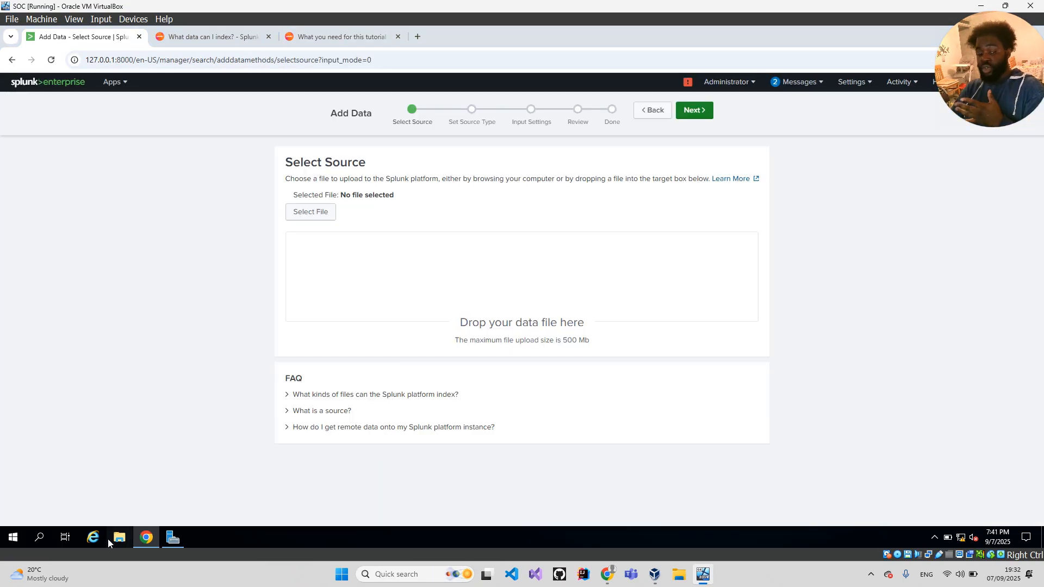
# Select a downloaded tutorial data file as the upload source and continue to the input settings.
pyautogui.click(119, 538)
pyautogui.doubleClick(441, 188)
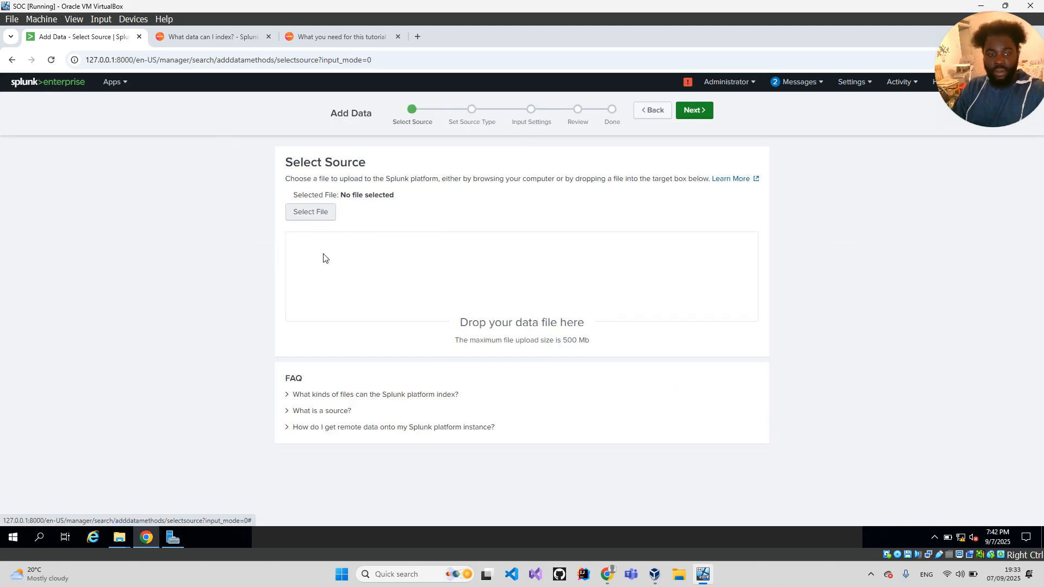
pyautogui.click(310, 211)
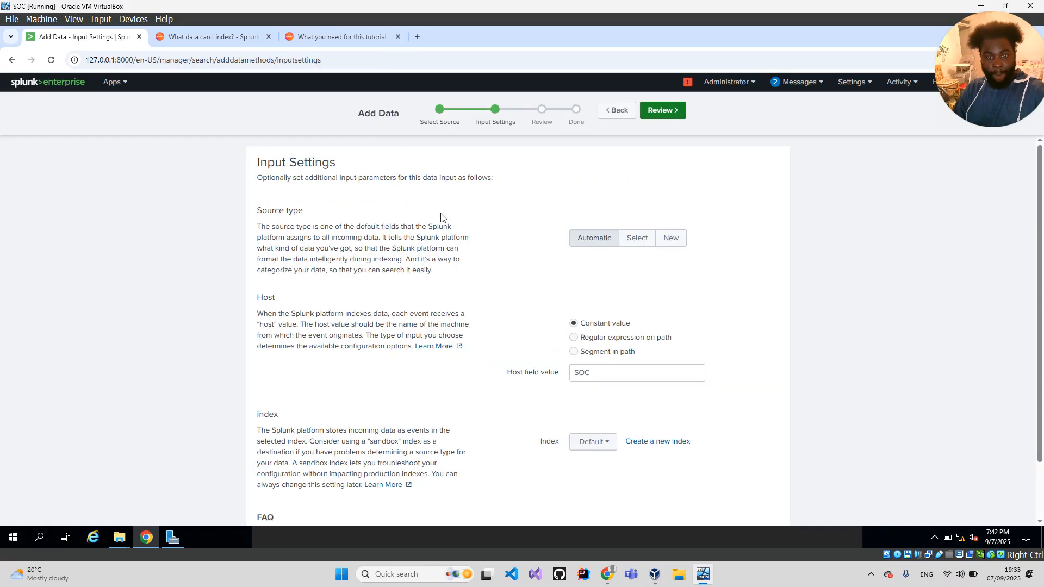
# Submit the tutorial data upload with automatic source type, constant host value SOC and the default index, and start searching the uploaded data.
pyautogui.scroll(-2, 602, 308)
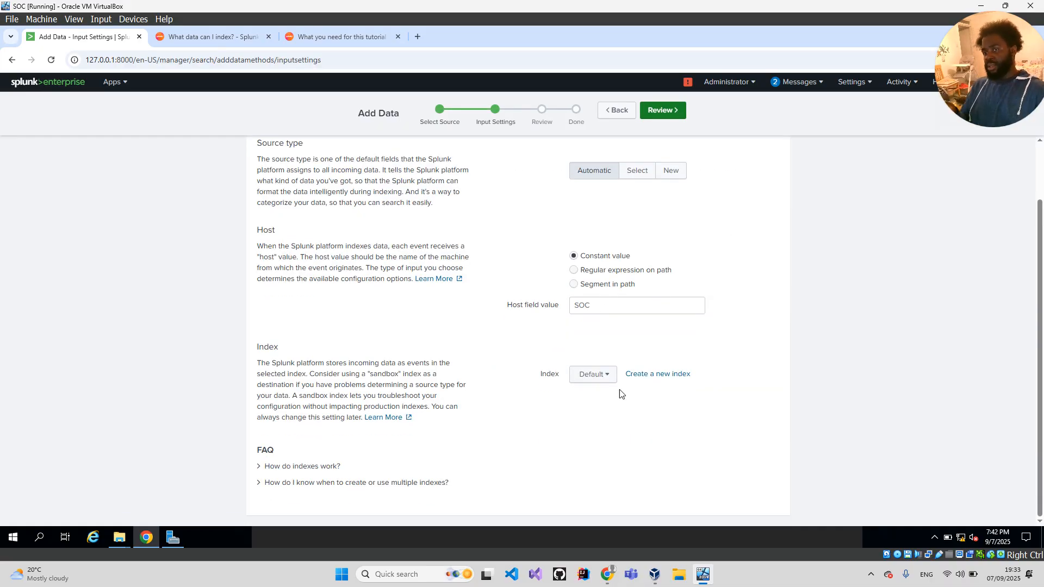
pyautogui.click(662, 110)
pyautogui.click(661, 111)
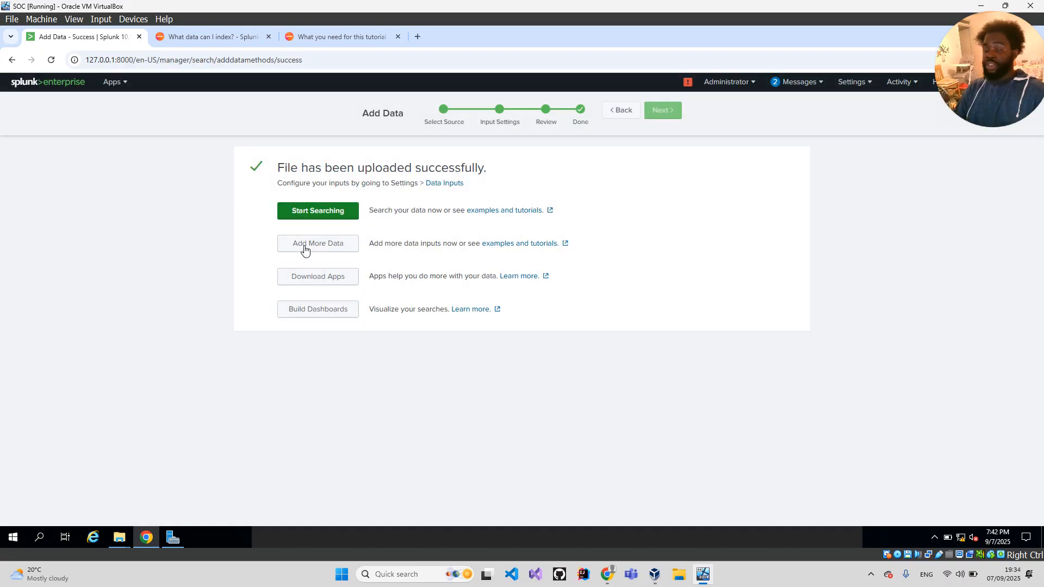
pyautogui.click(329, 212)
# Clear the prefilled query from the search bar.
pyautogui.moveTo(164, 159); pyautogui.dragTo(2, 165)
pyautogui.press('BackSpace')
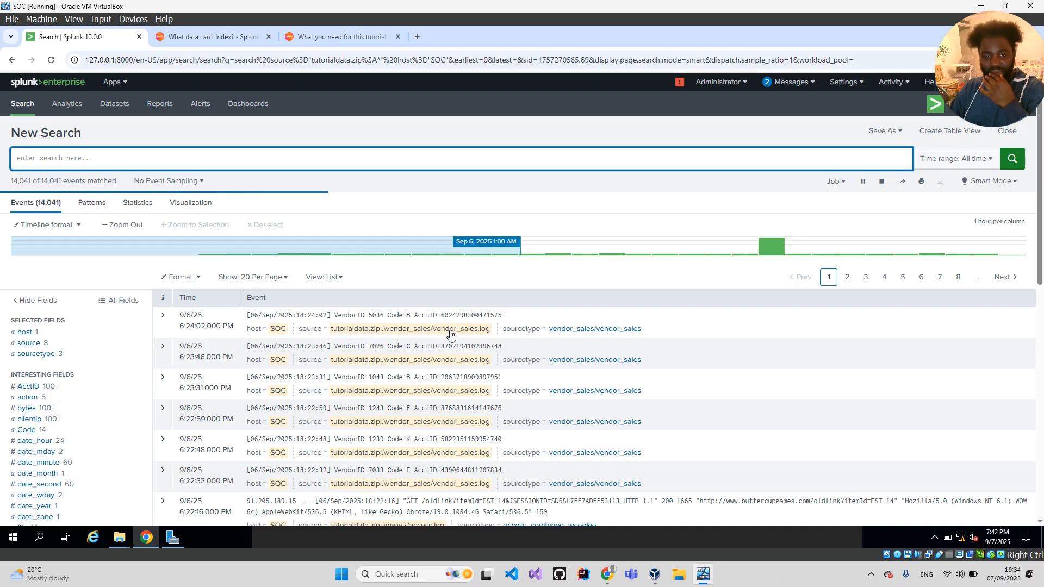
pyautogui.click(580, 319)
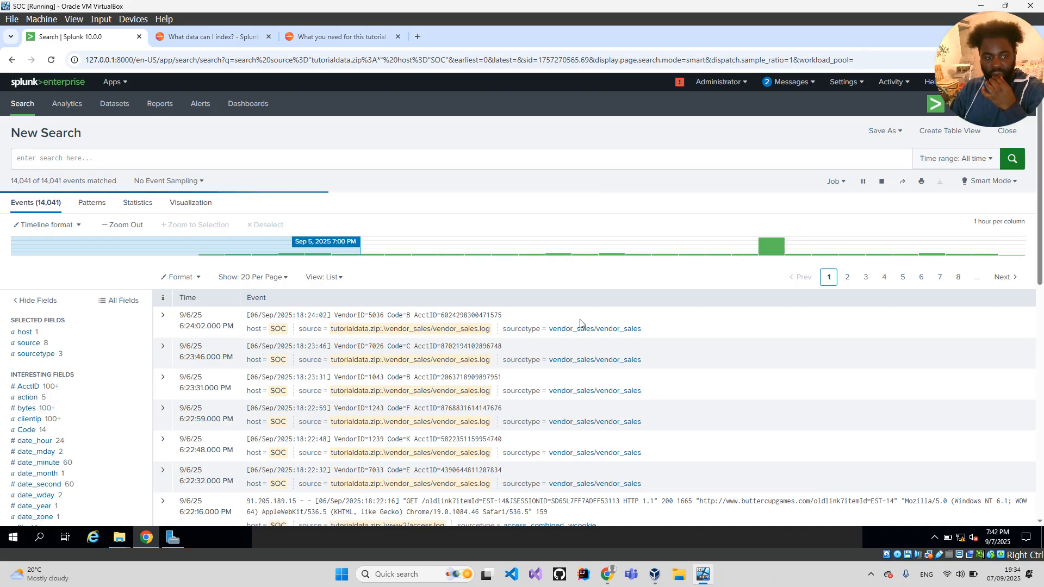
# Expand the first vendor_sales event in the results, examine its field values and collapse it again.
pyautogui.click(163, 315)
pyautogui.scroll(-1, 367, 414)
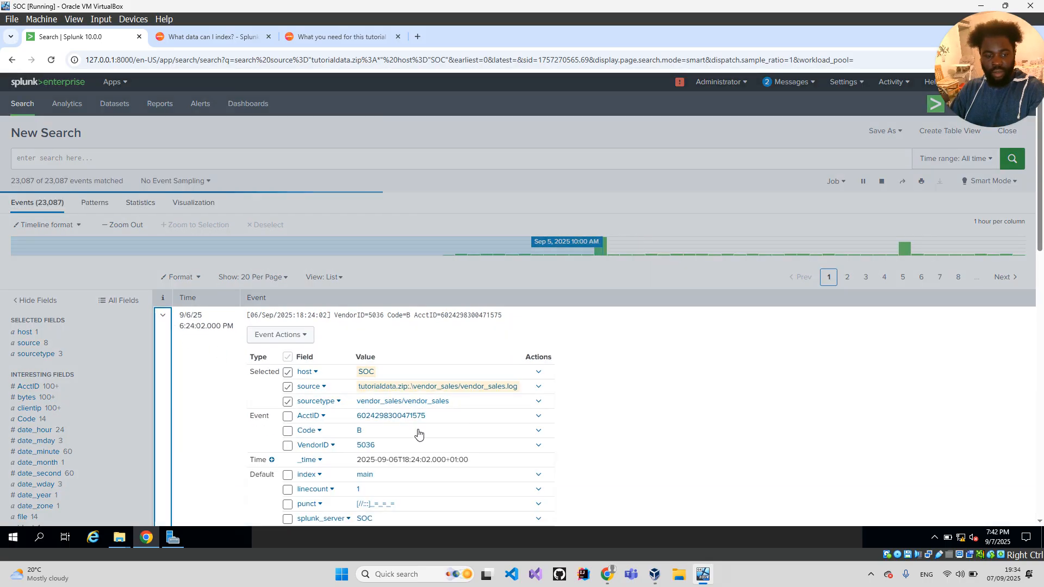
pyautogui.scroll(-1, 501, 439)
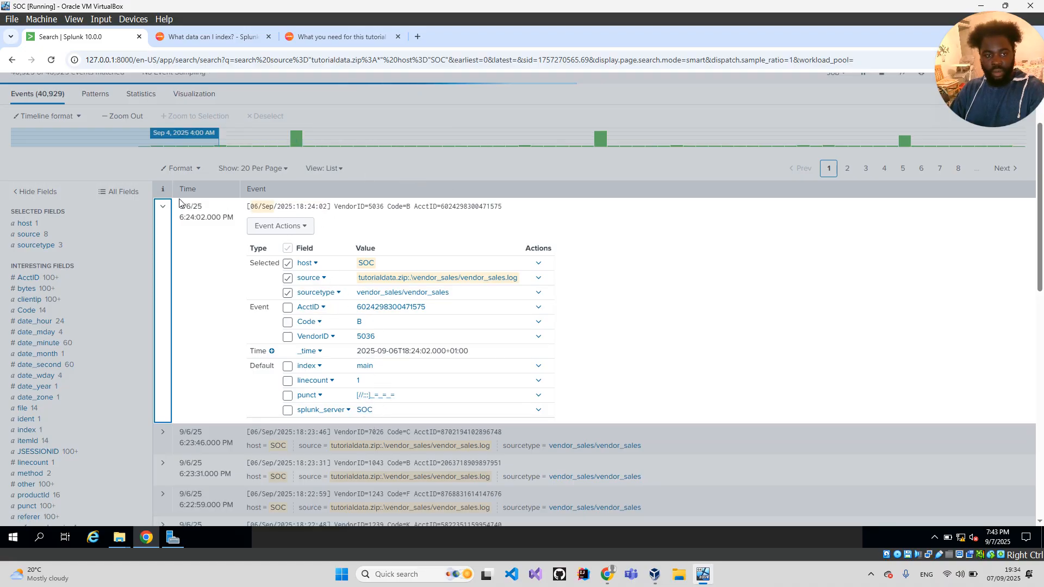
pyautogui.click(163, 206)
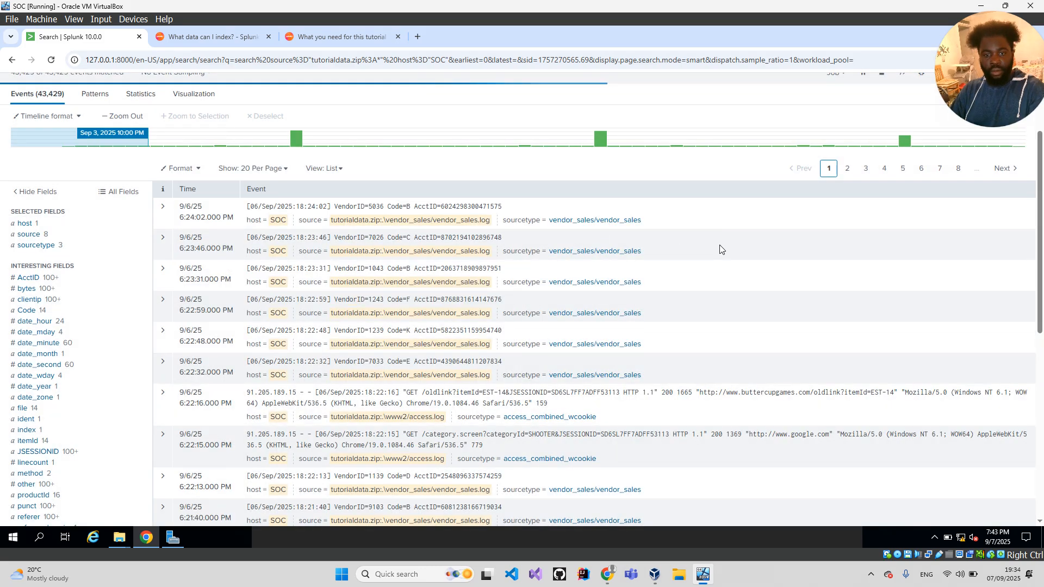
pyautogui.click(203, 245)
pyautogui.scroll(2, 138, 162)
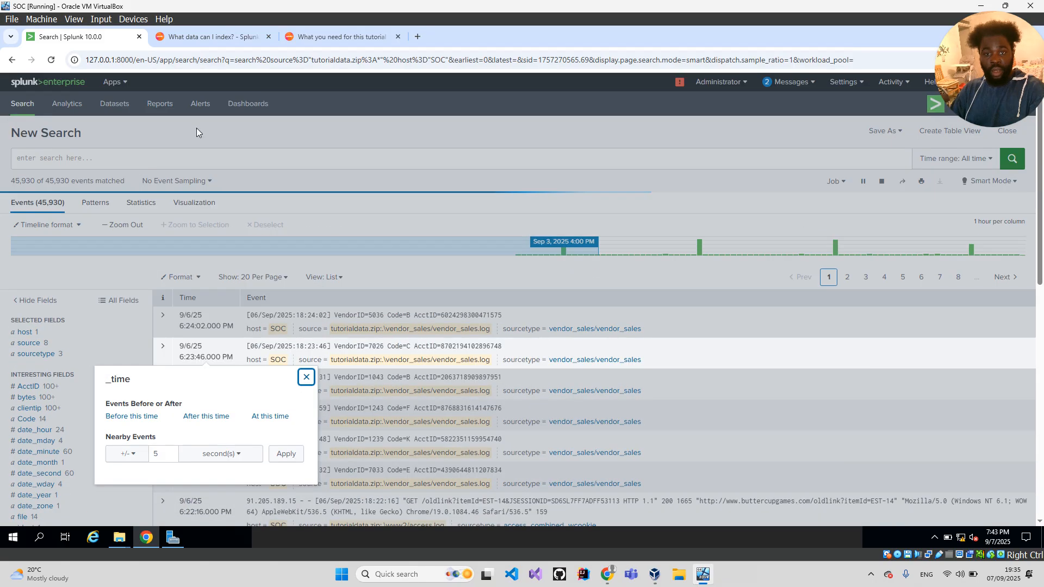
pyautogui.click(366, 152)
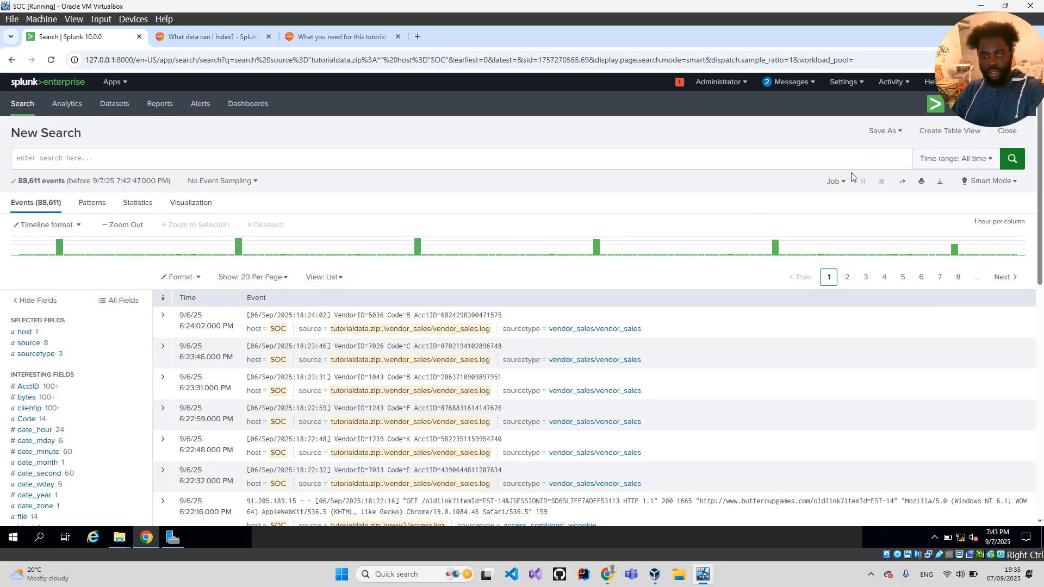
# Inspect the finished search job, review its execution costs down to the end of the list and close the job inspector.
pyautogui.click(837, 181)
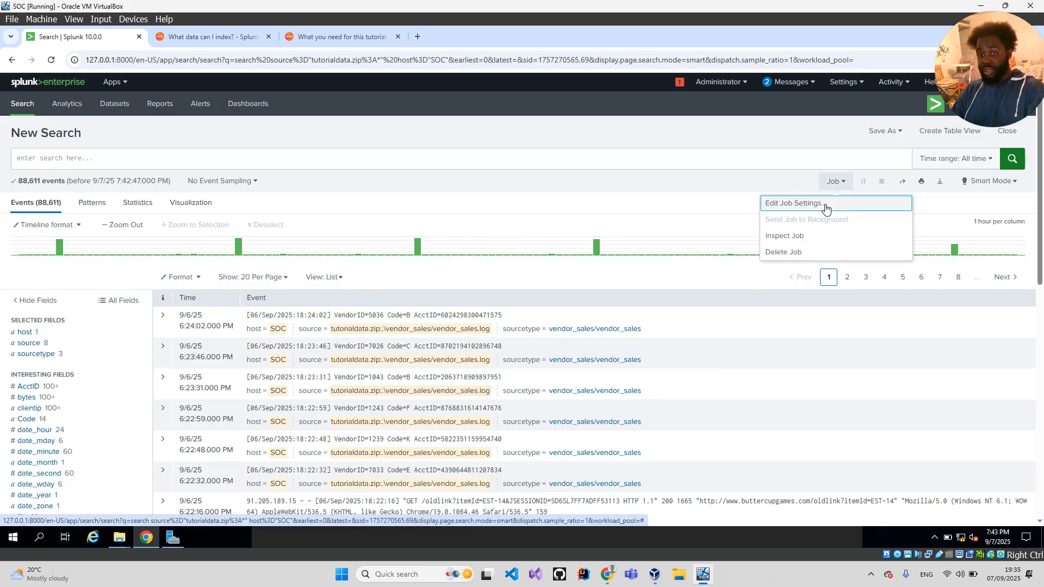
pyautogui.click(799, 235)
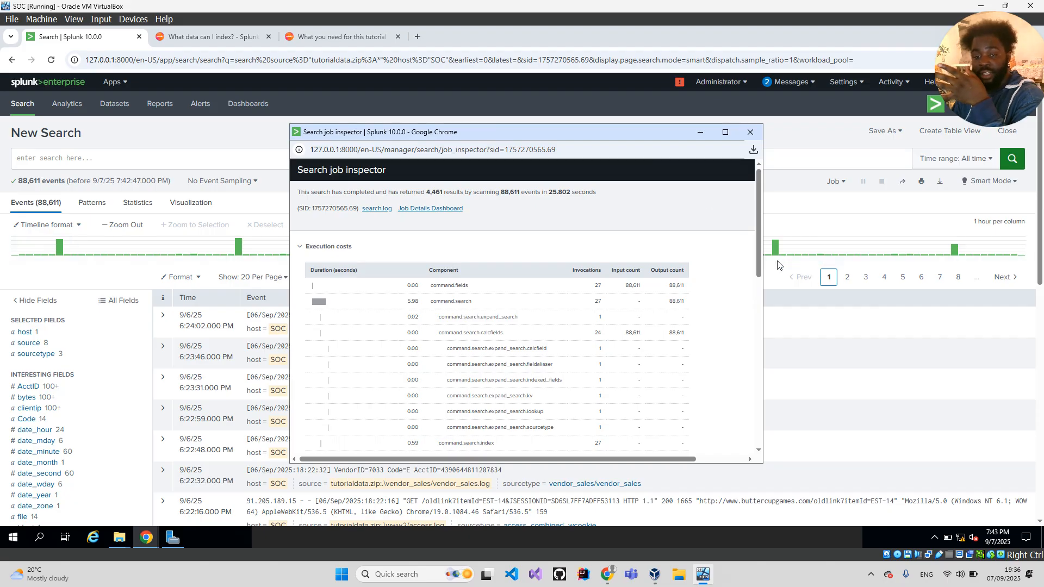
pyautogui.moveTo(760, 263); pyautogui.dragTo(754, 287)
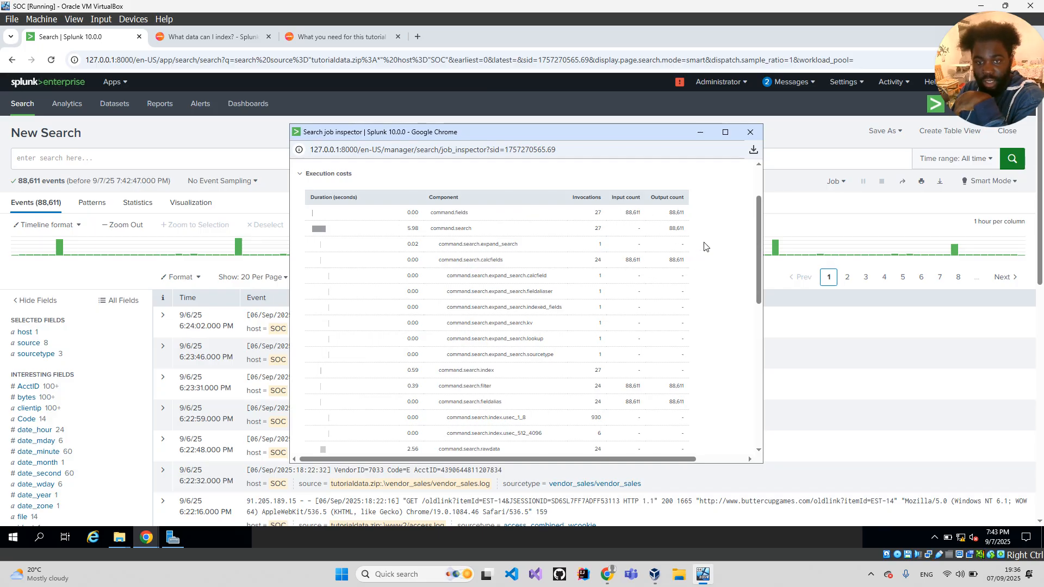
pyautogui.moveTo(757, 263); pyautogui.dragTo(716, 439)
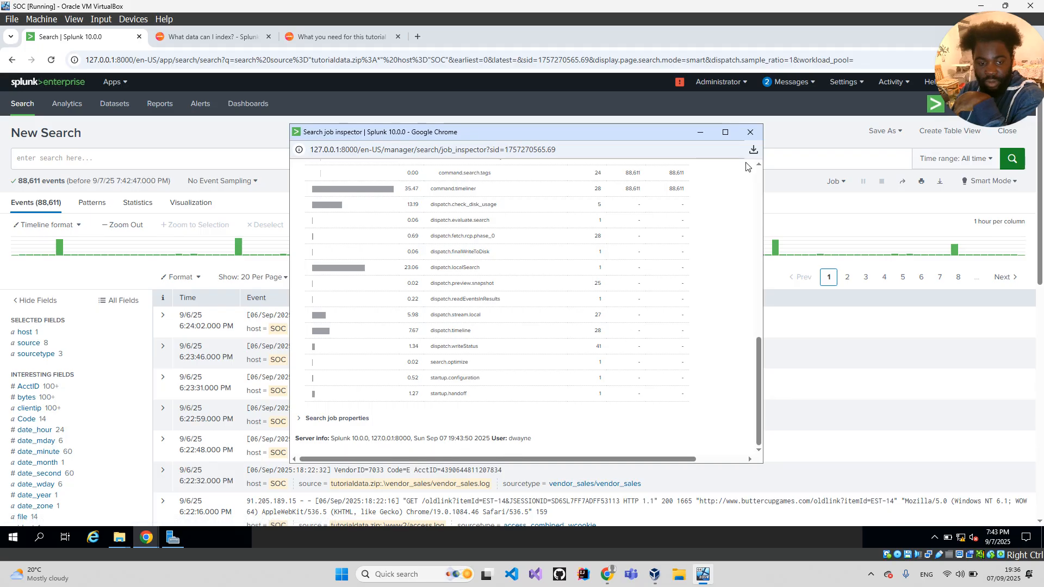
pyautogui.click(756, 136)
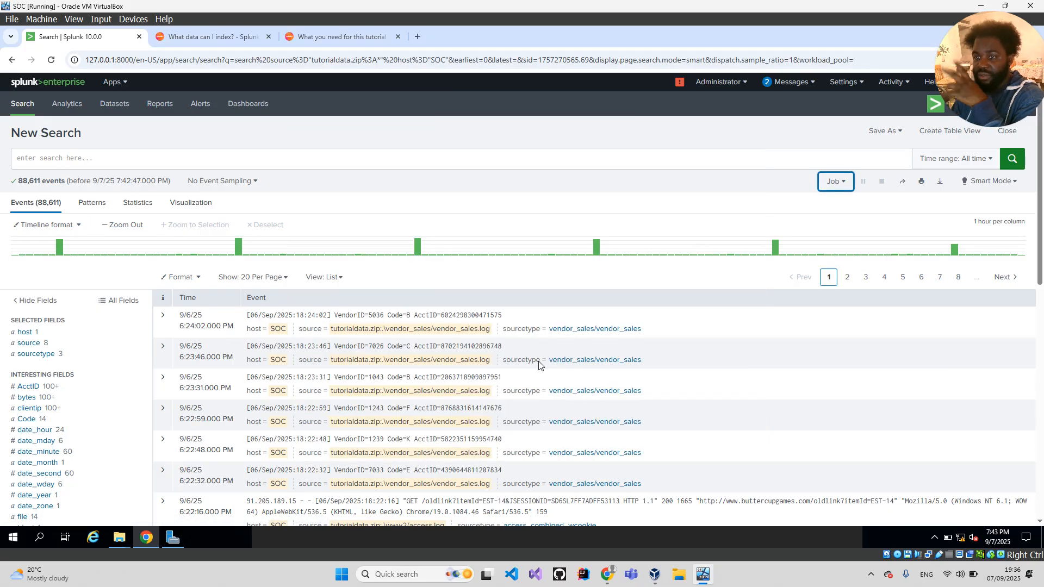
# Expand the www2/access.log event from 6:22:16 PM and examine its fields, such as client IP, method, referer and user agent.
pyautogui.scroll(-3, 693, 314)
pyautogui.scroll(-1, 695, 316)
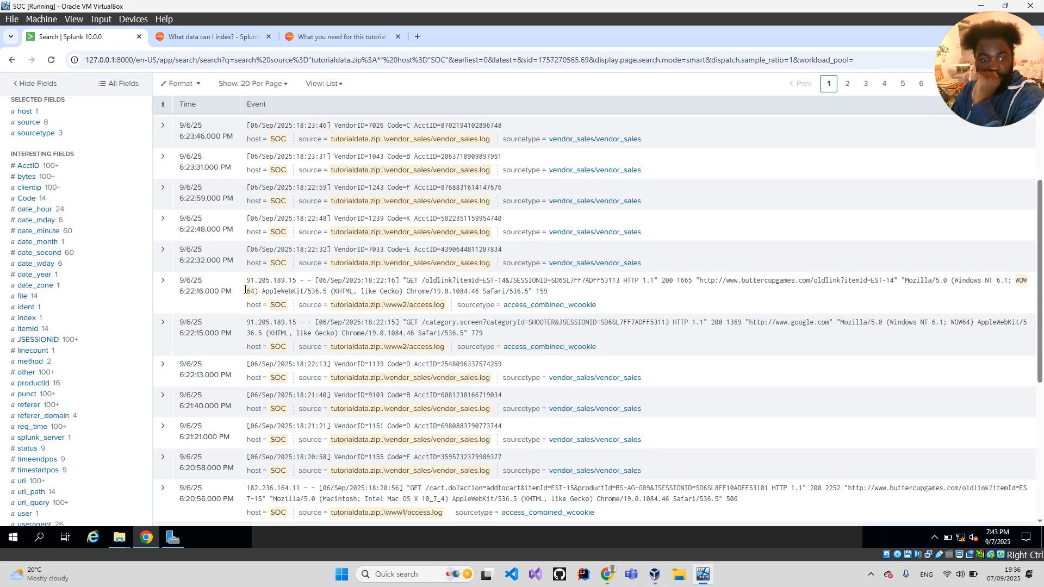
pyautogui.click(168, 283)
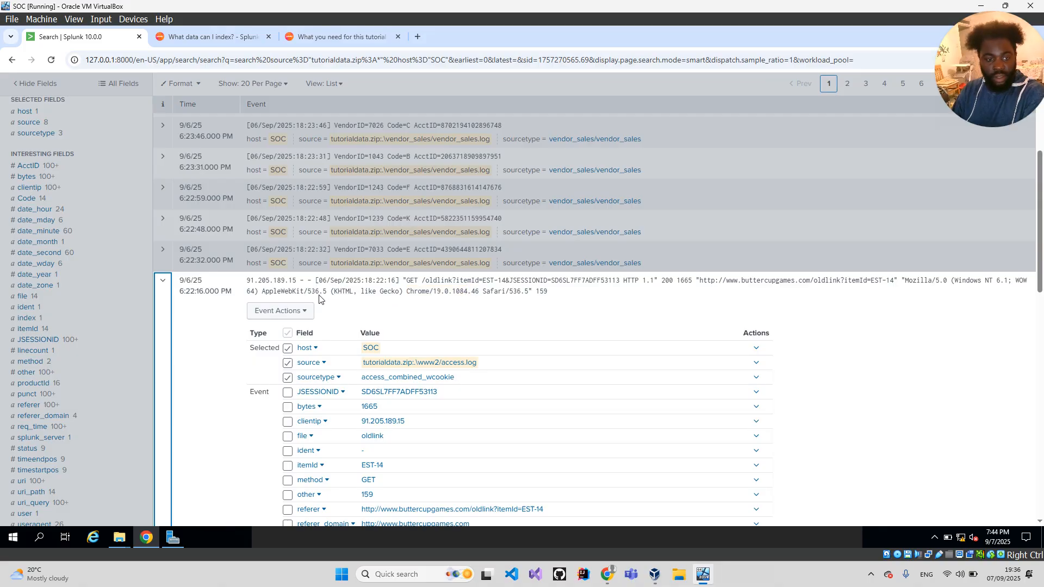
pyautogui.scroll(-5, 472, 294)
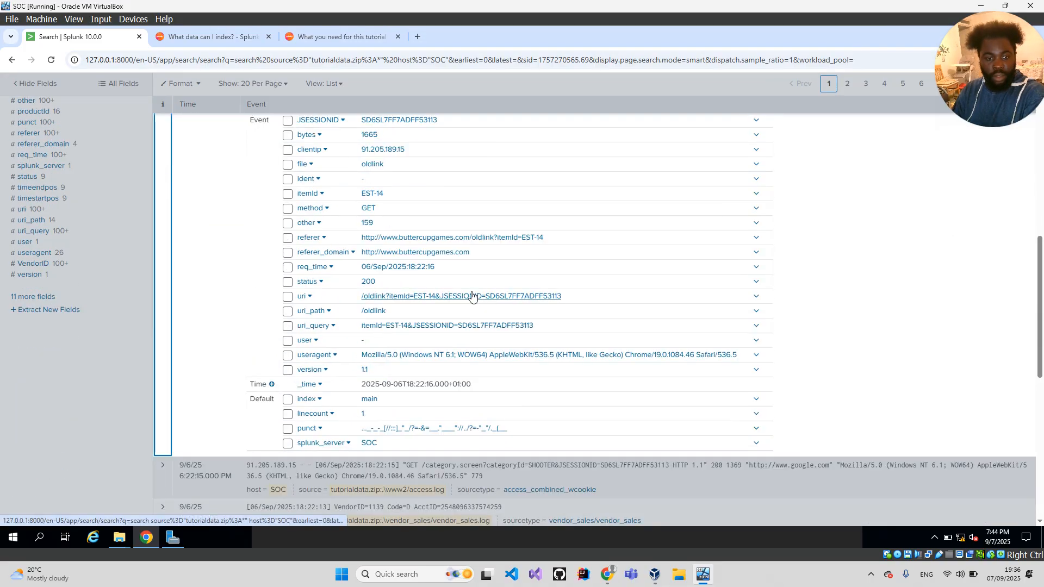
pyautogui.scroll(3, 409, 298)
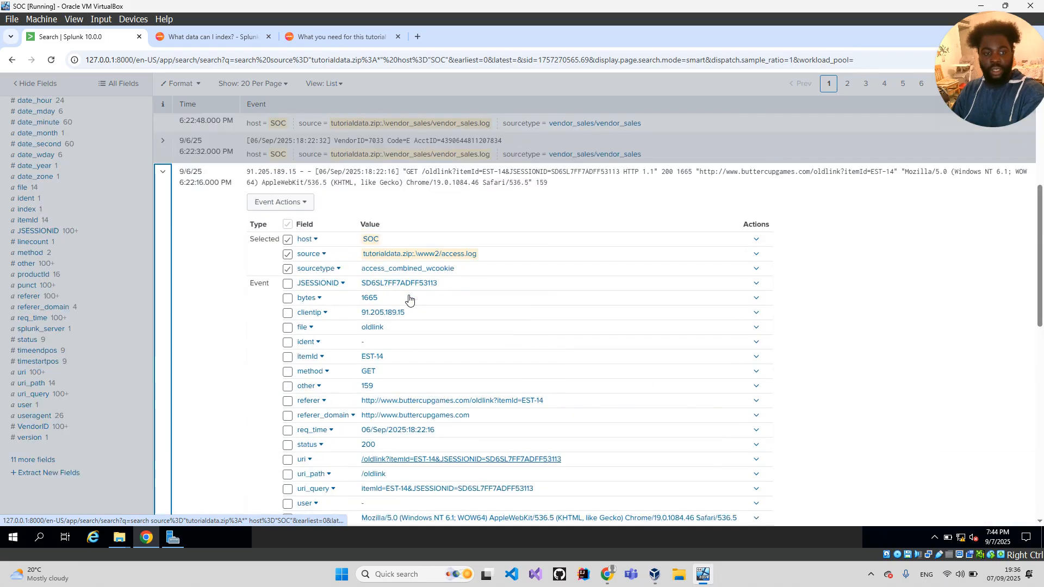
pyautogui.scroll(1, 409, 298)
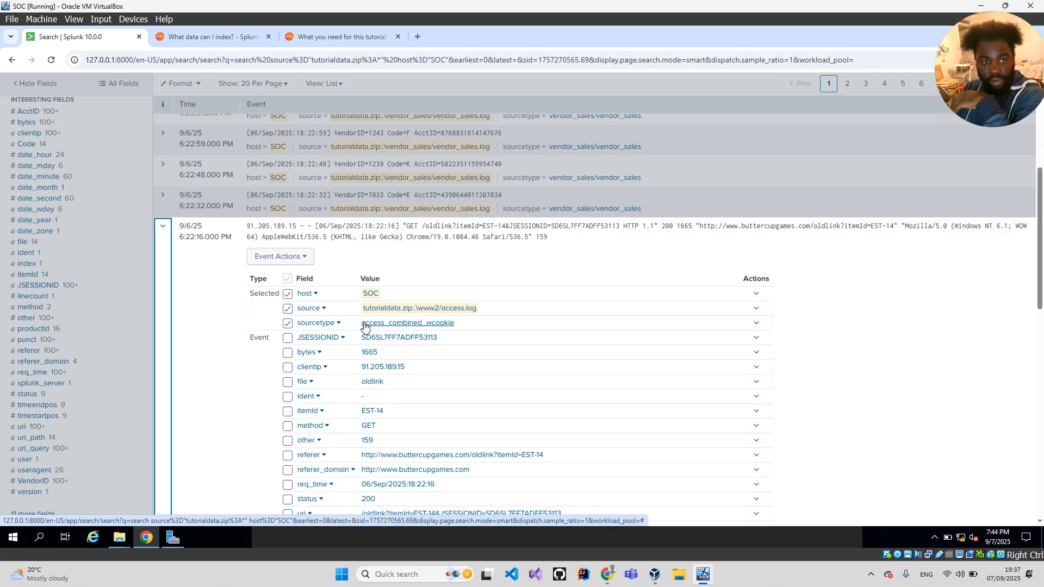
pyautogui.scroll(-2, 372, 400)
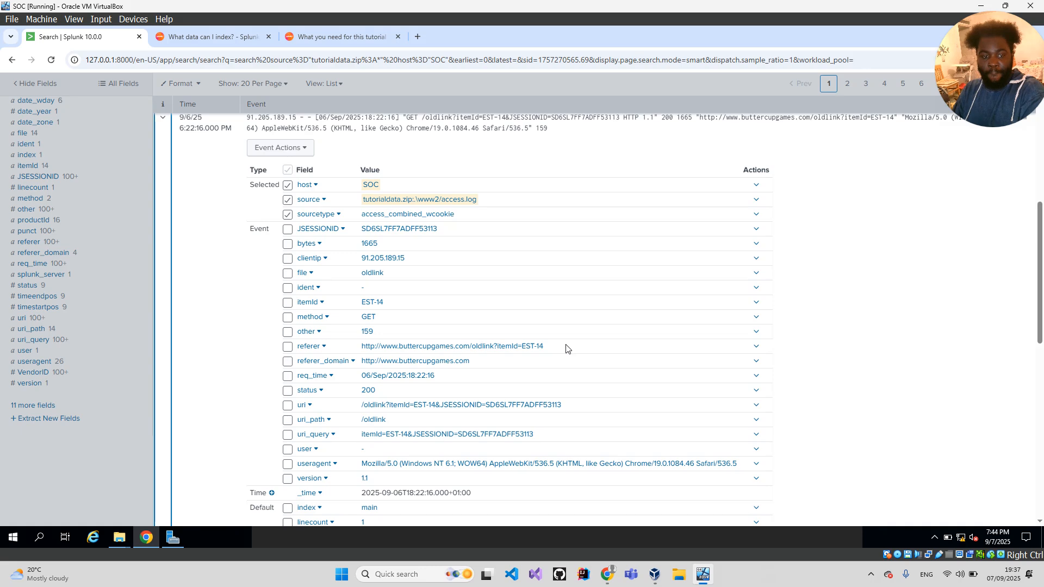
pyautogui.moveTo(566, 349); pyautogui.dragTo(364, 347)
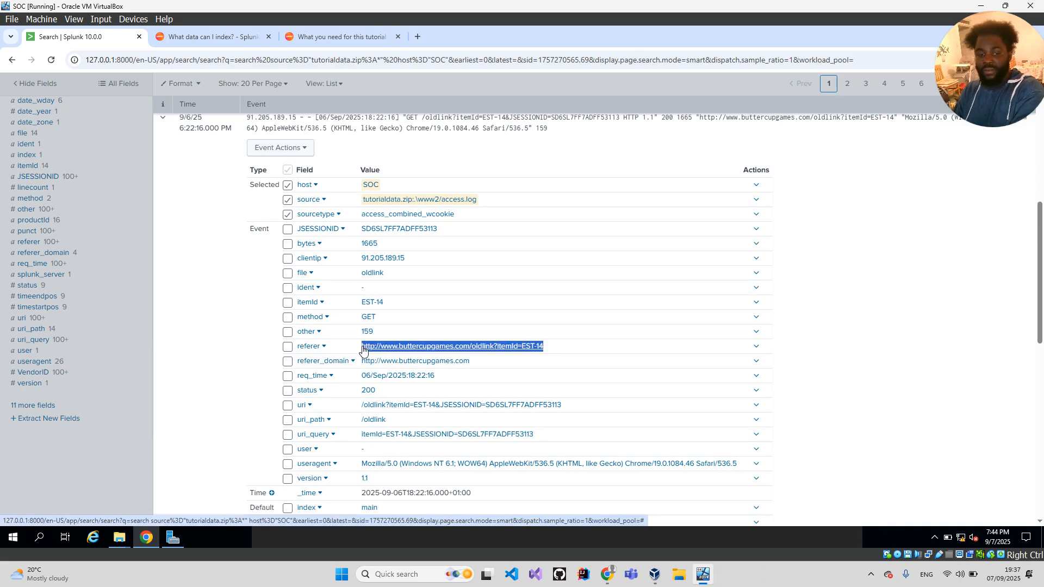
pyautogui.scroll(7, 364, 351)
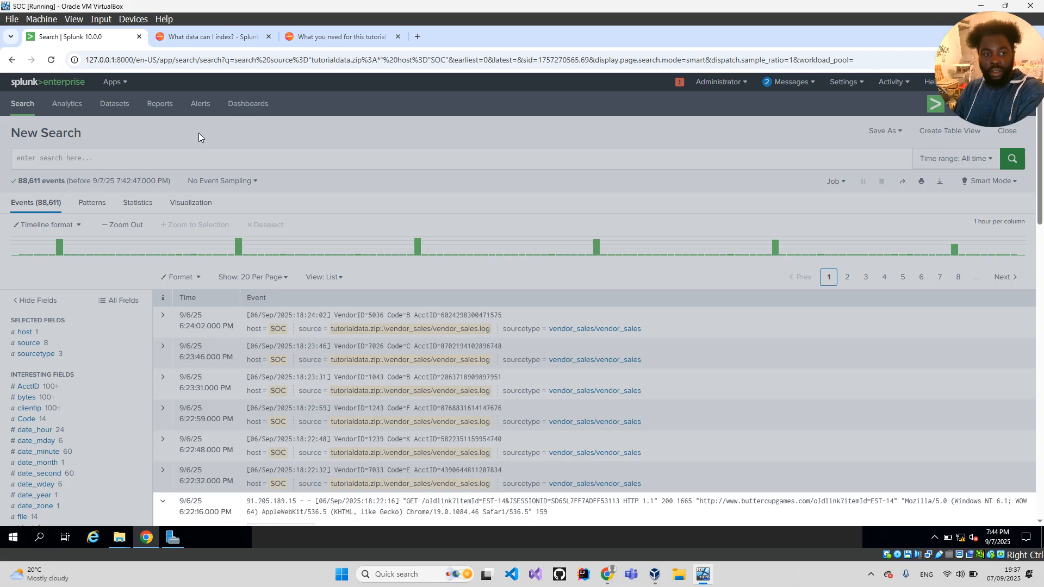
pyautogui.click(200, 161)
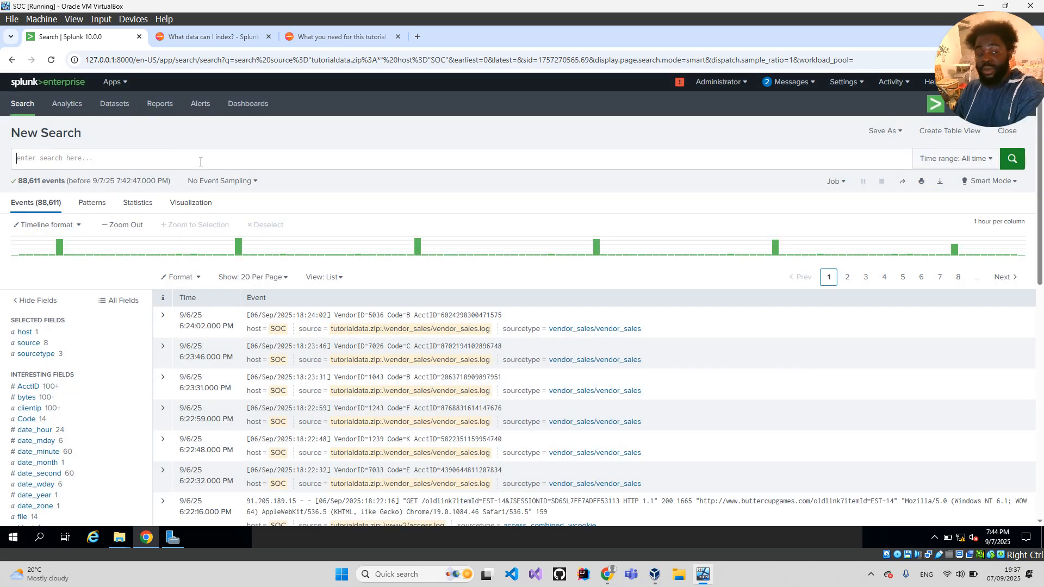
pyautogui.write('http://www.buttercupgames.com/oldlink?itemId=EST-14')
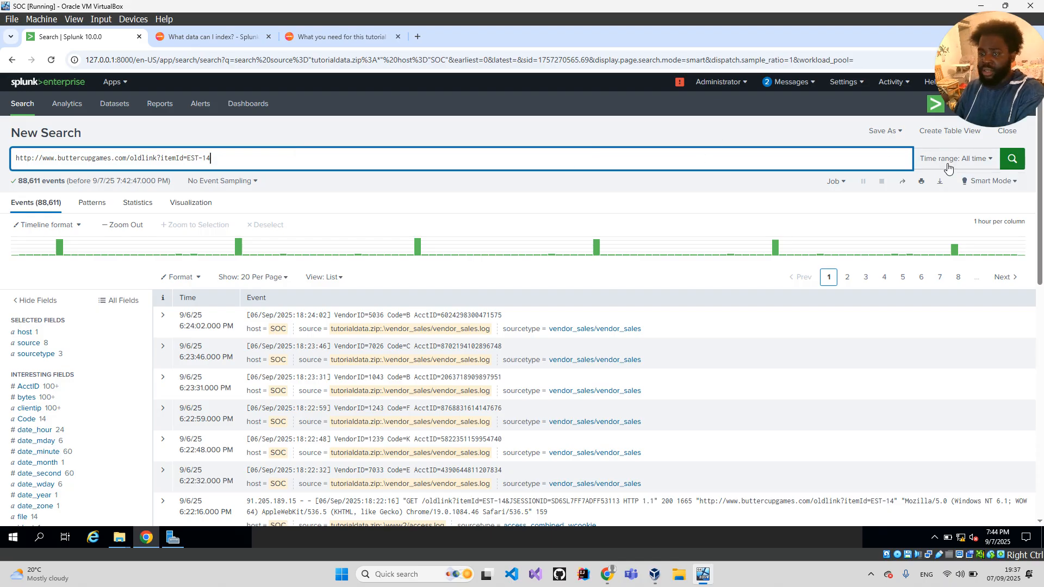
pyautogui.click(1012, 159)
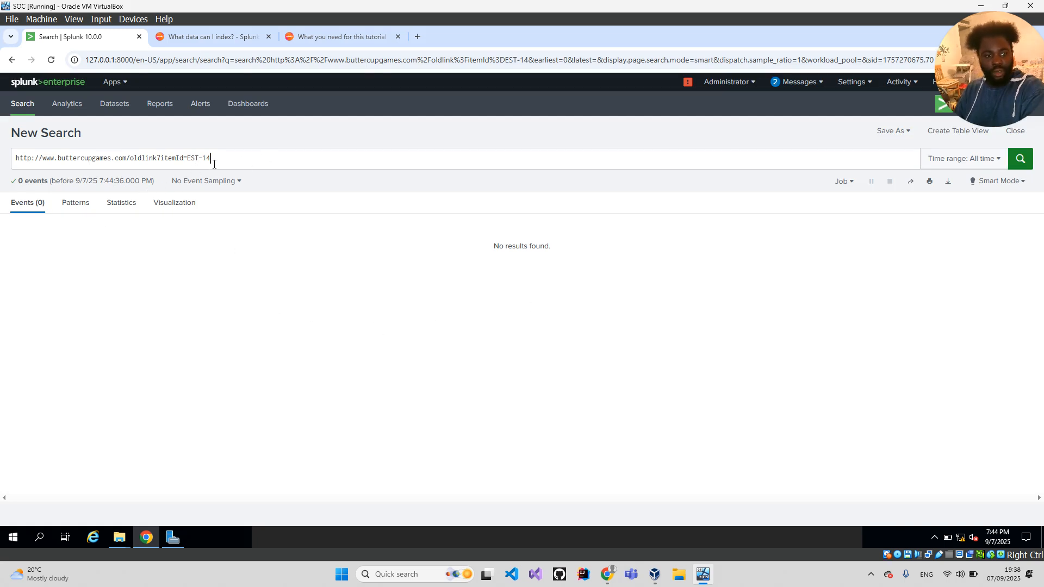
pyautogui.moveTo(211, 158); pyautogui.dragTo(127, 160)
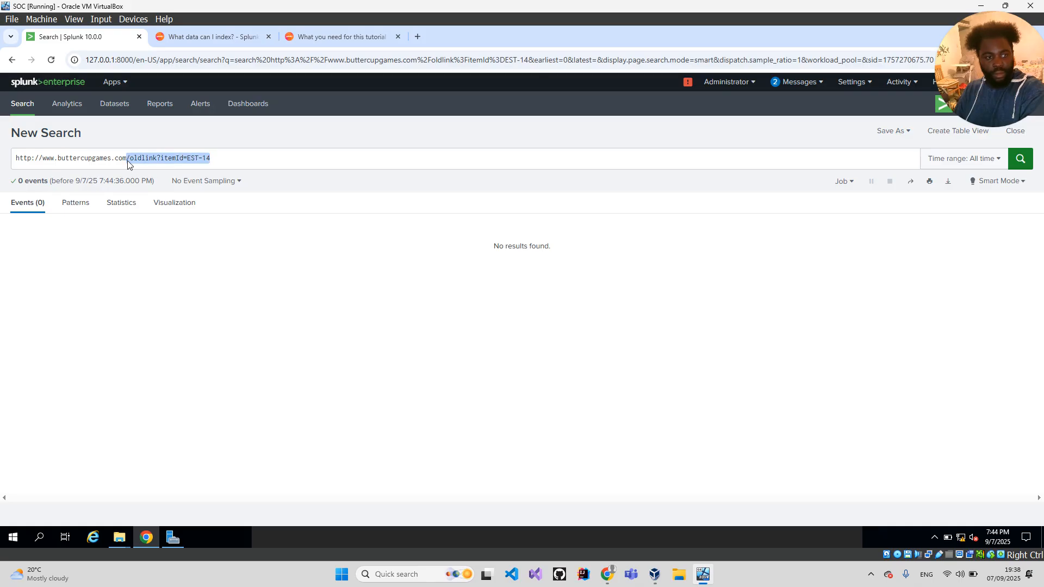
pyautogui.press('BackSpace')
pyautogui.press('Return')
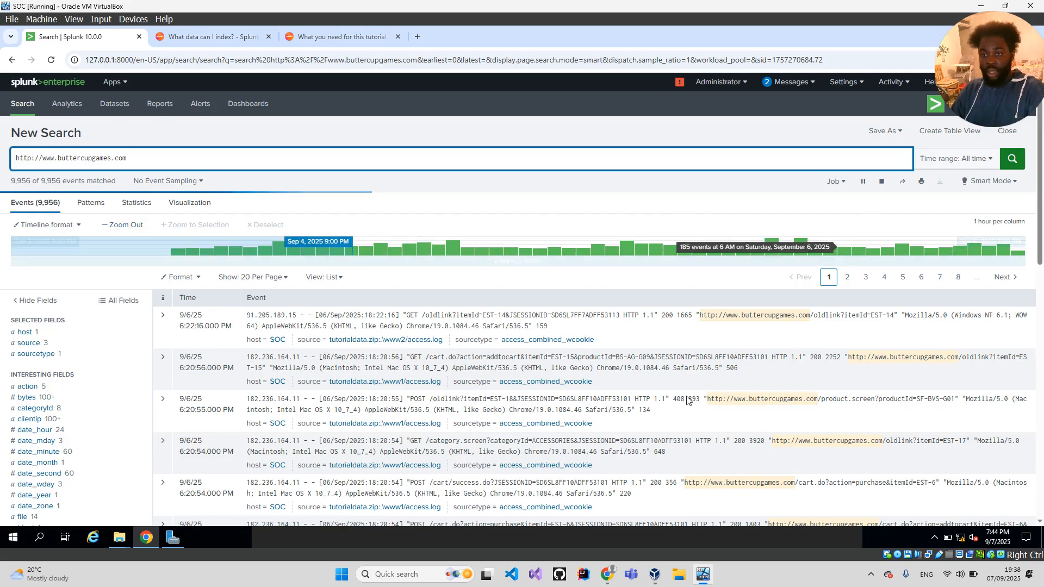
# Expand the first event matching the buttercupgames.com search, examine its fields and collapse it.
pyautogui.scroll(-1, 630, 429)
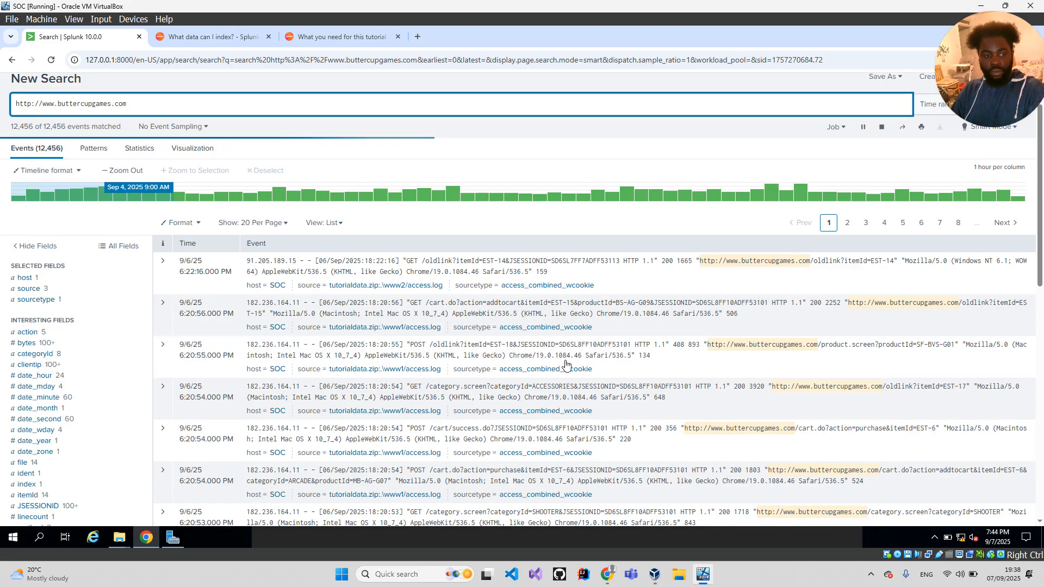
pyautogui.click(589, 271)
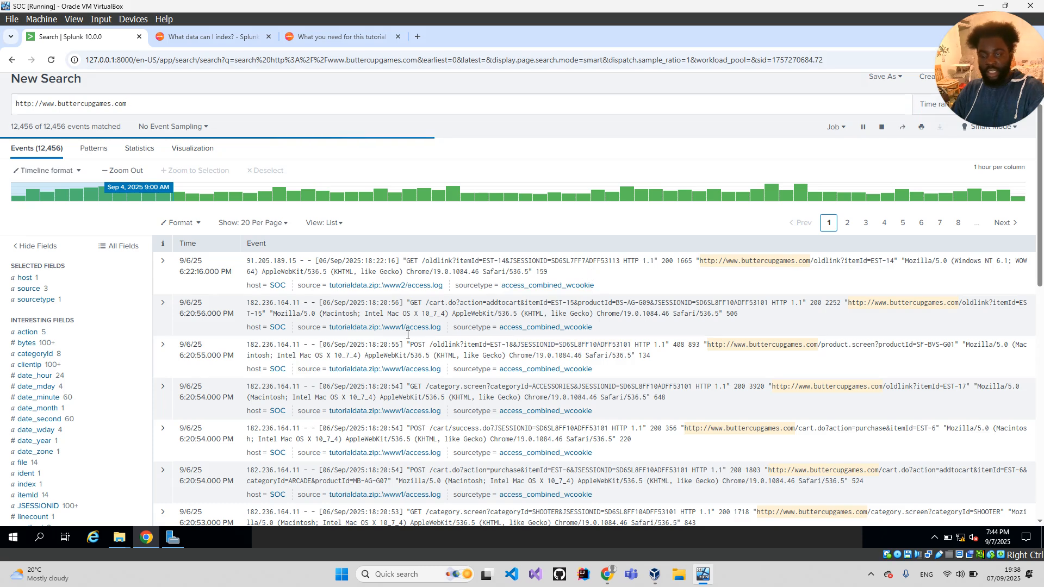
pyautogui.click(164, 276)
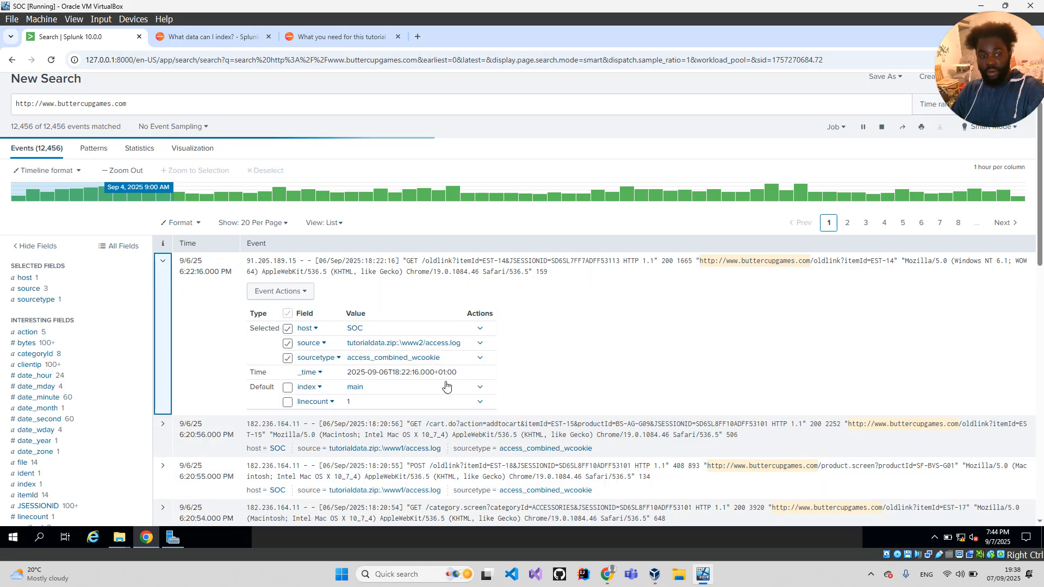
pyautogui.scroll(-3, 496, 450)
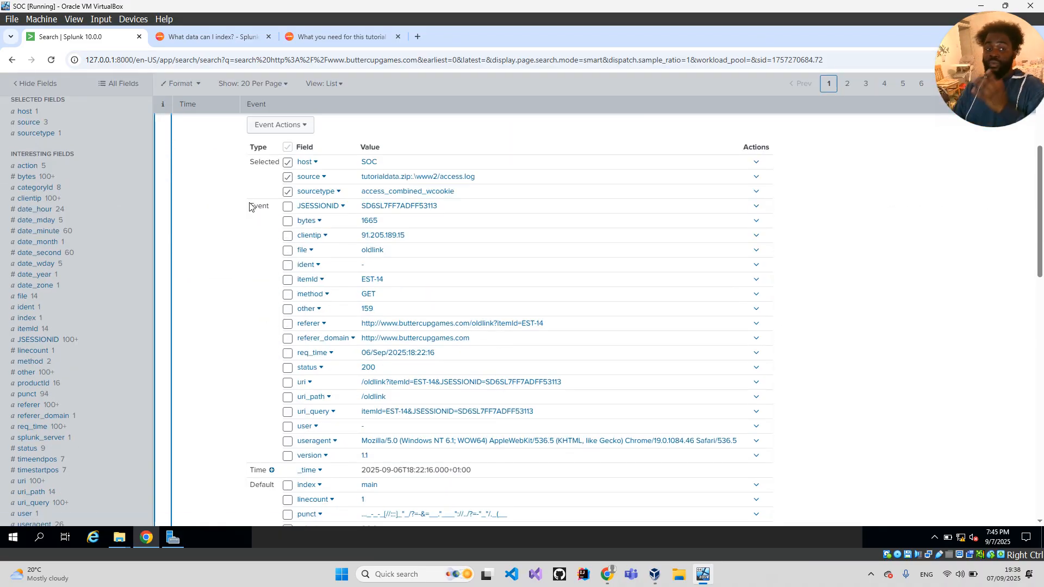
pyautogui.scroll(4, 250, 203)
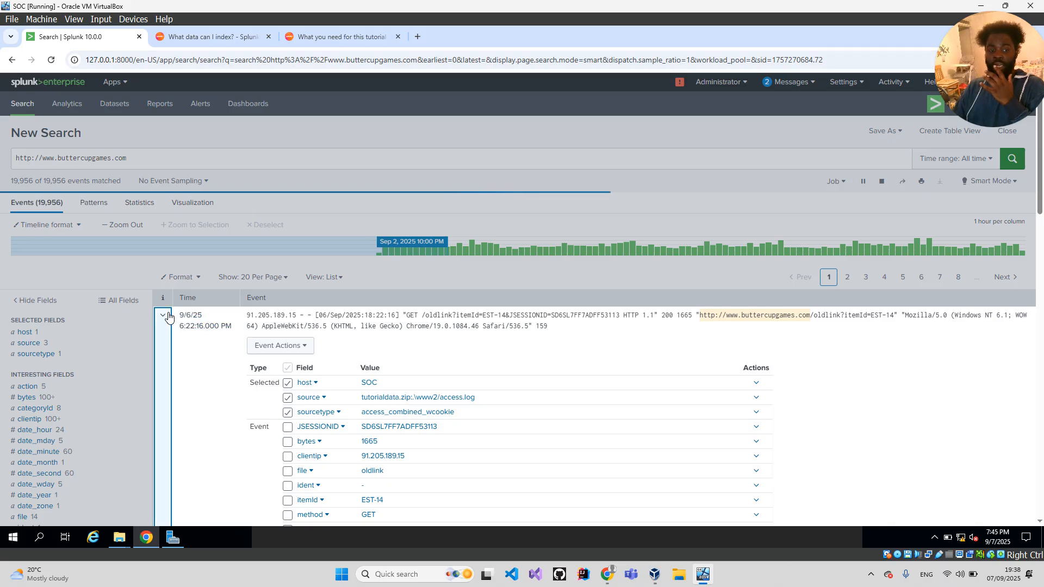
pyautogui.click(168, 316)
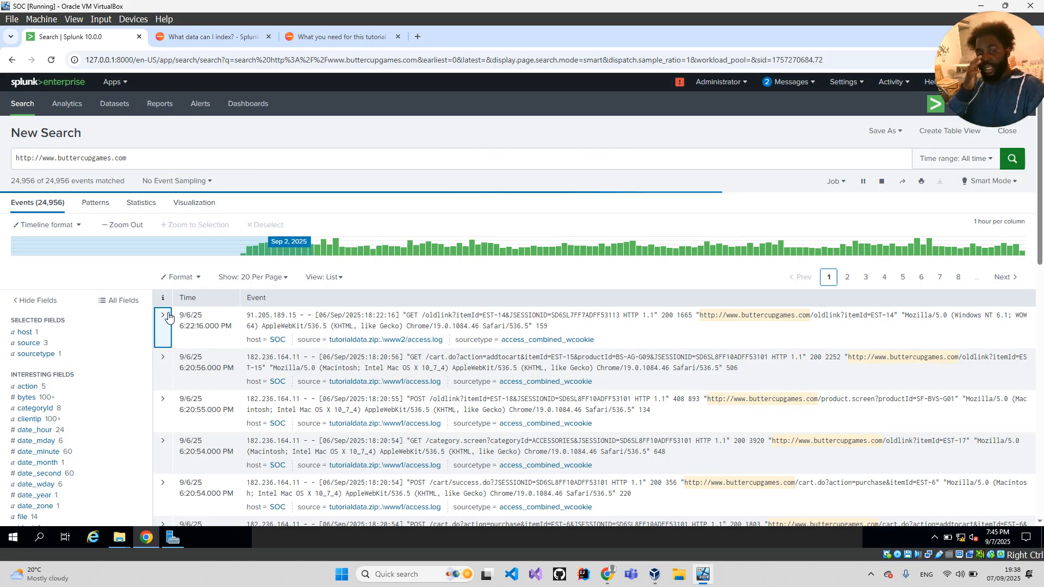